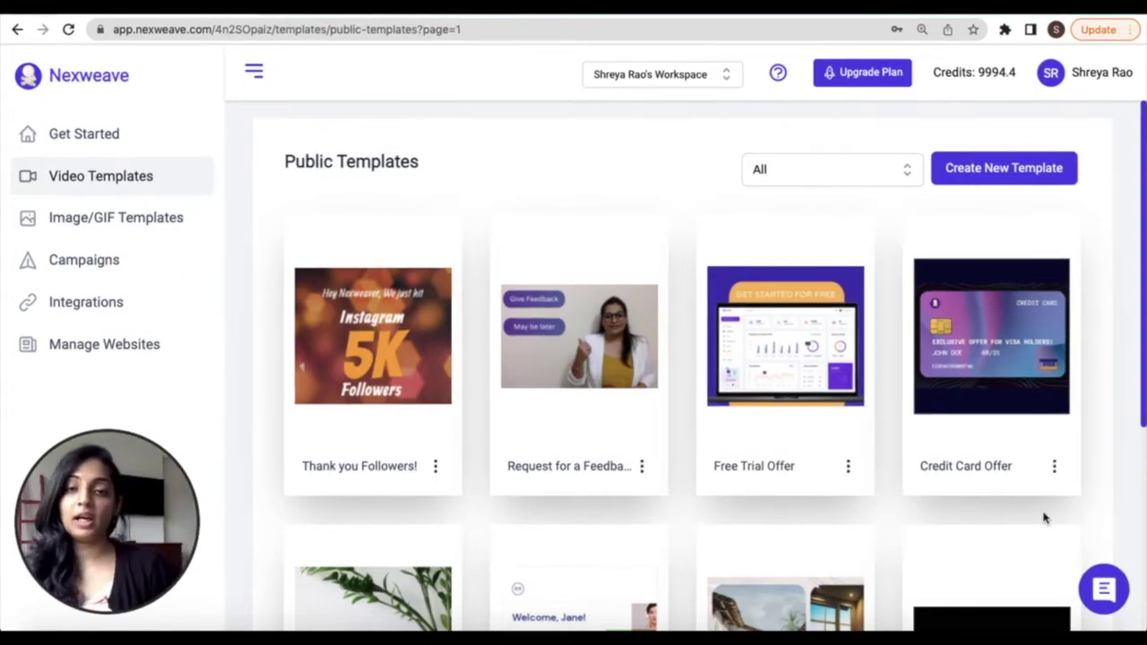
Step: Browse the Public Templates gallery, check the feedback request template's options, and start a new template
{"action": "left_click", "coordinate": [137, 184]}
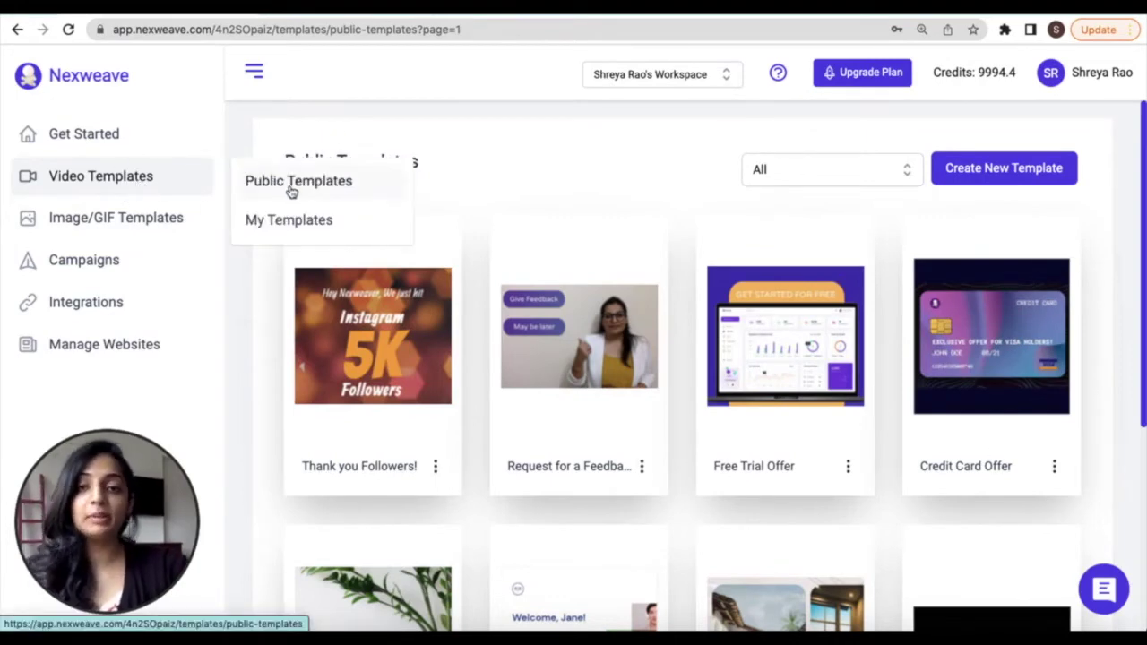
{"action": "left_click", "coordinate": [484, 176]}
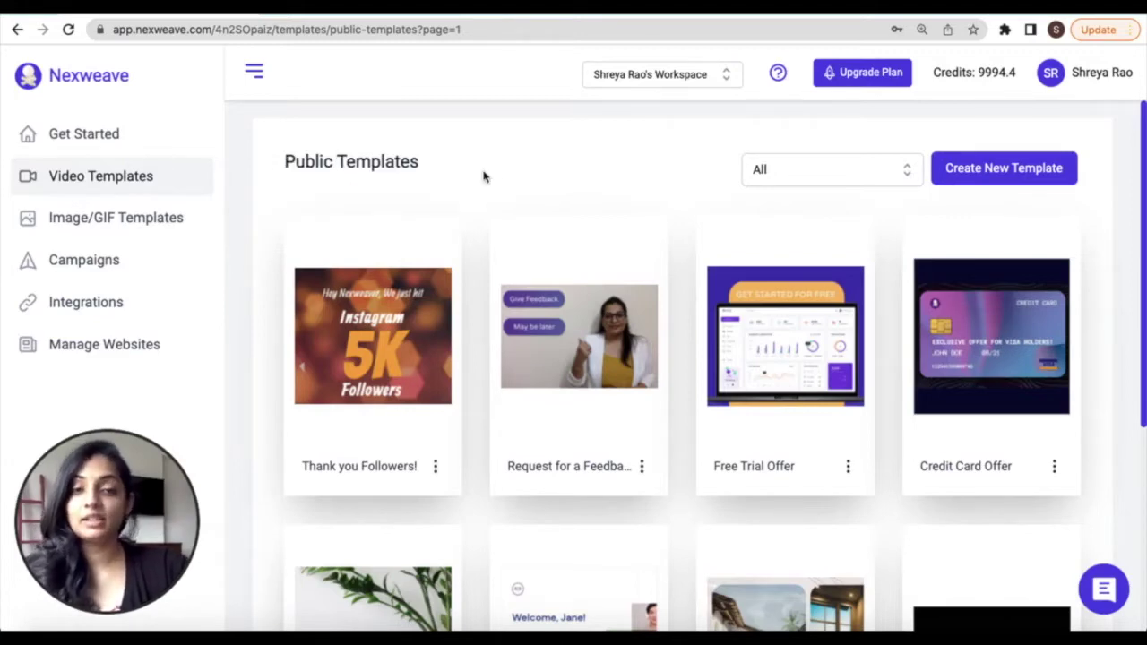
{"action": "left_click", "coordinate": [182, 179]}
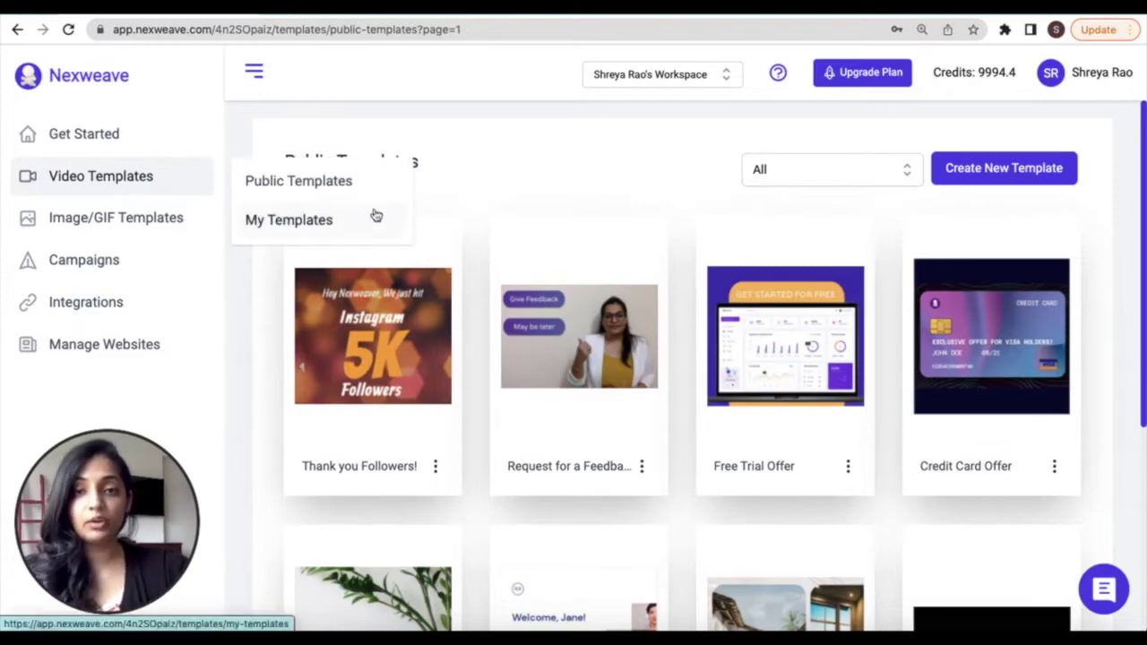
{"action": "left_click", "coordinate": [642, 475]}
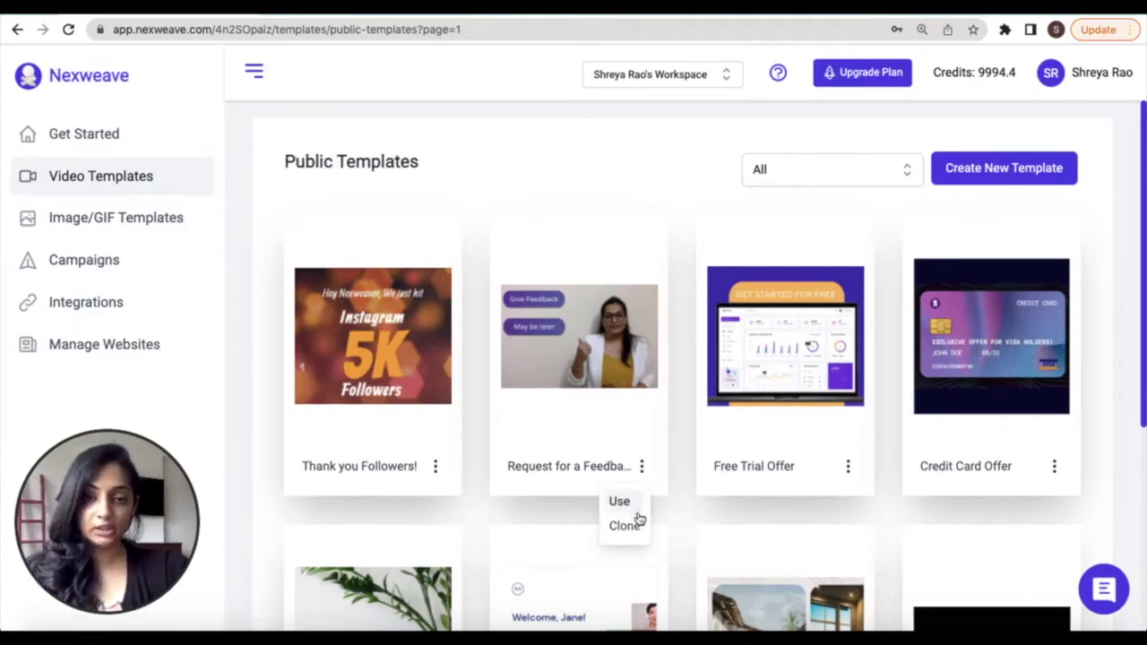
{"action": "left_click", "coordinate": [703, 515]}
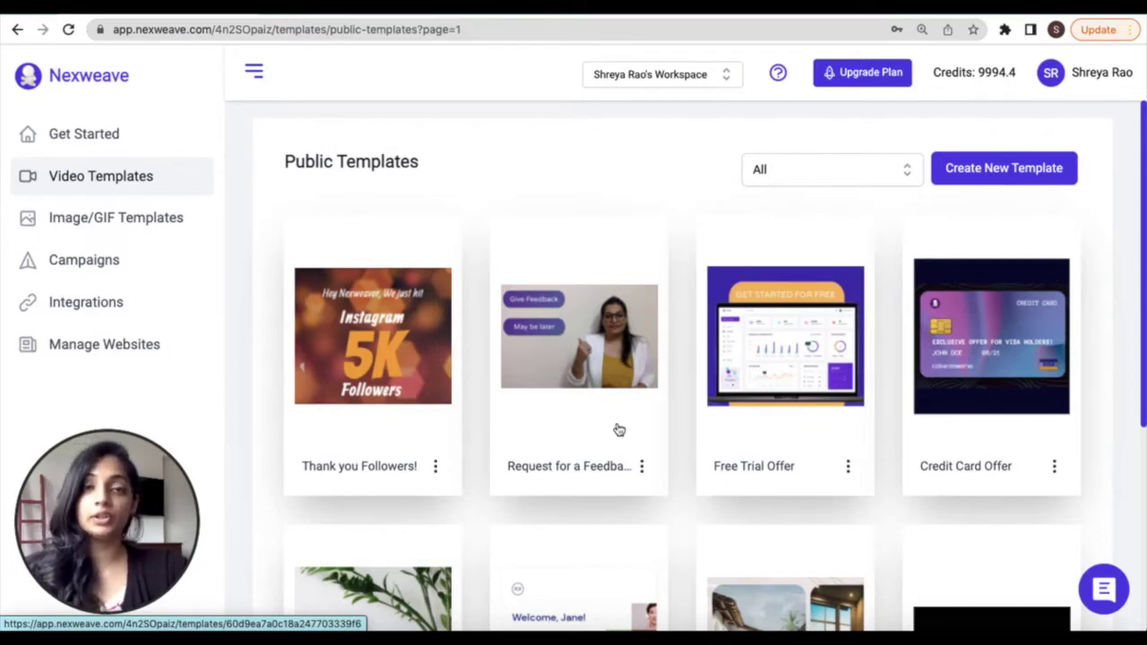
{"action": "left_click", "coordinate": [1004, 170]}
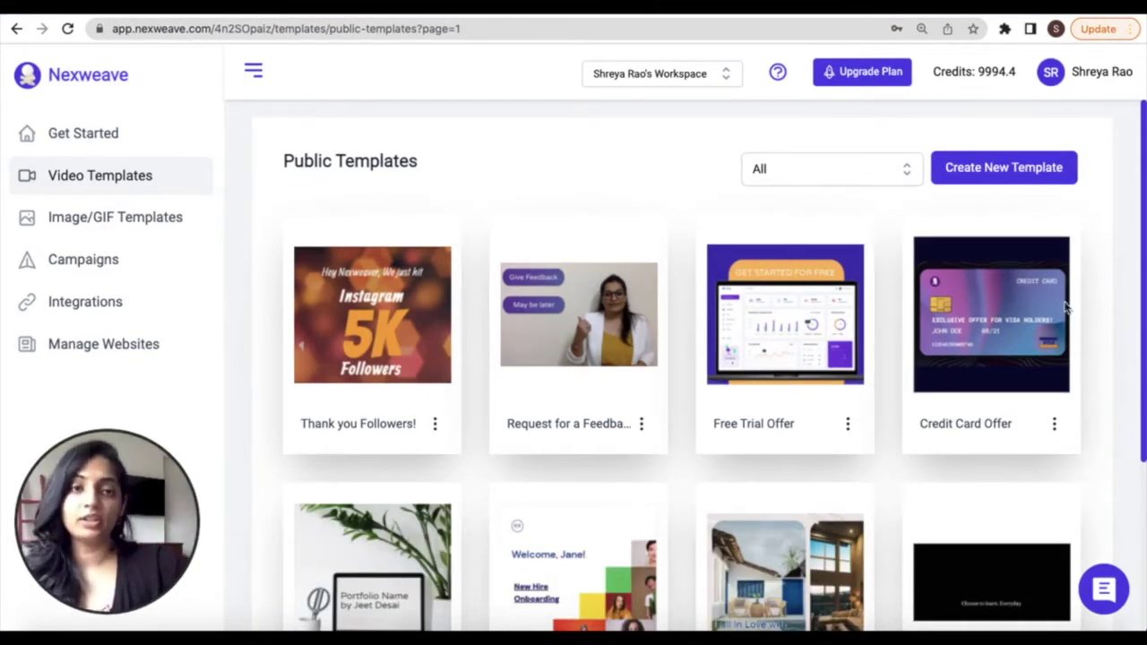
{"action": "left_click", "coordinate": [983, 179]}
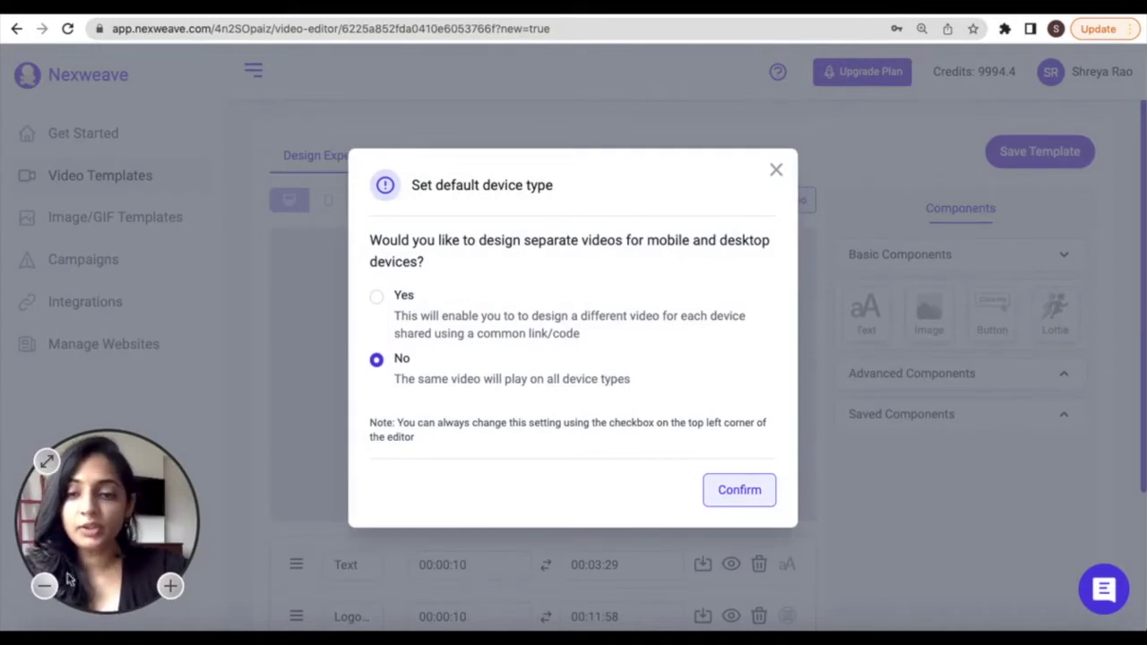
Step: Answer No to the default device type question so one video plays on all devices
{"action": "left_click", "coordinate": [51, 586]}
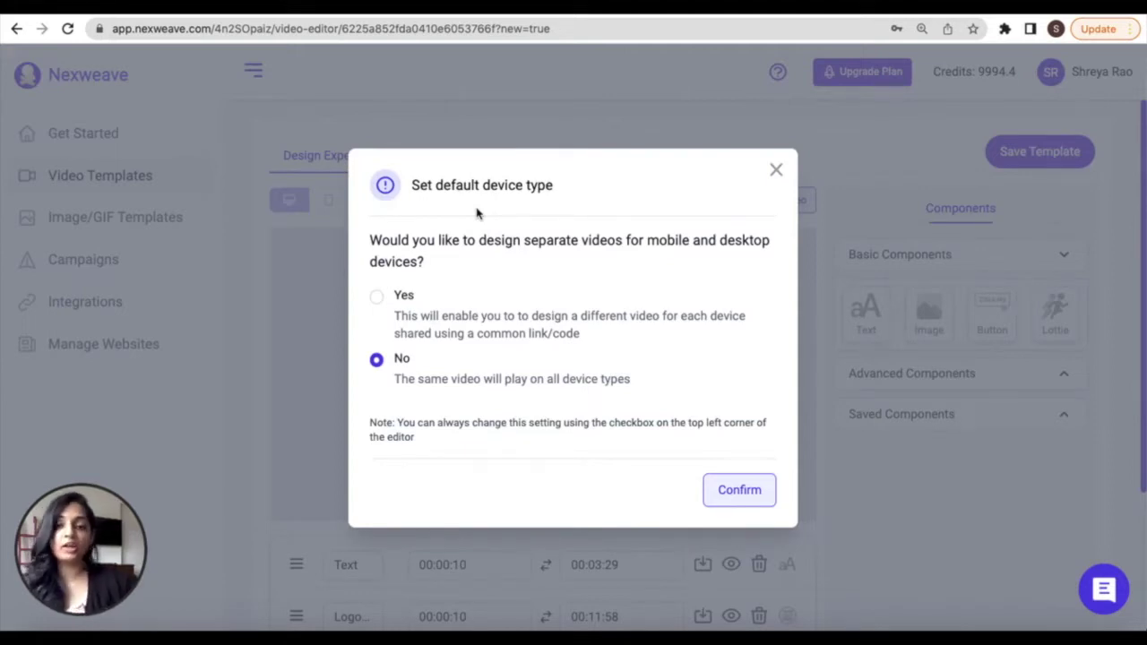
{"action": "left_click", "coordinate": [744, 488]}
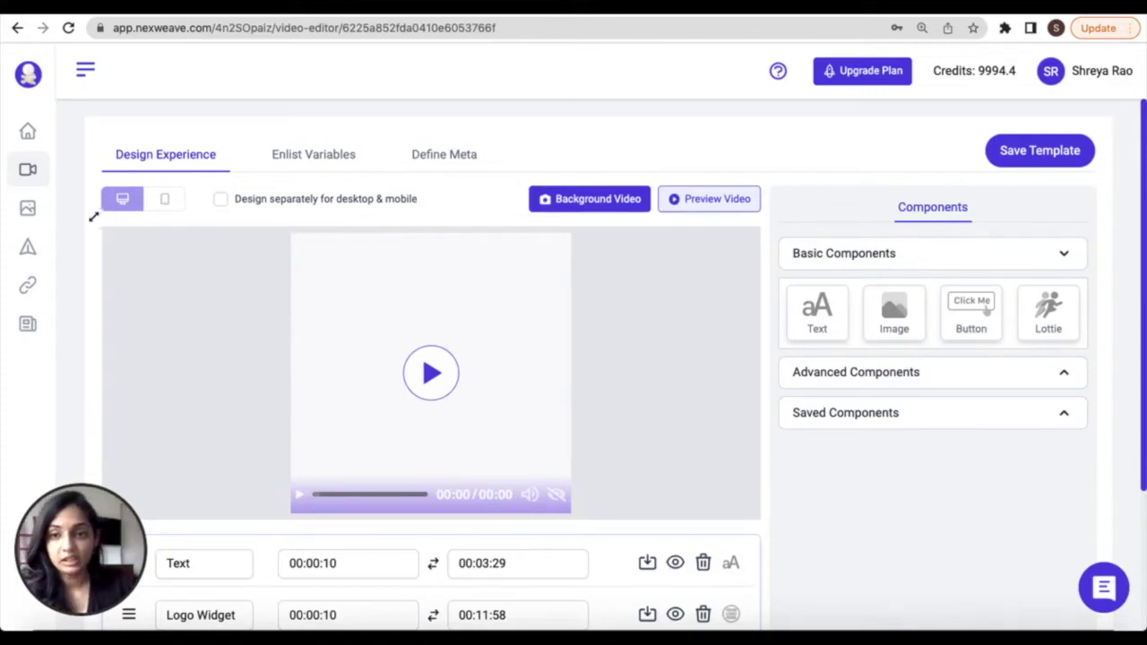
Step: Survey the blank preview, Components panel and empty timeline, then open the background video chooser
{"action": "mouse_move", "coordinate": [93, 217]}
{"action": "left_mouse_down"}
{"action": "mouse_move", "coordinate": [487, 361]}
{"action": "mouse_move", "coordinate": [789, 494]}
{"action": "mouse_move", "coordinate": [764, 531]}
{"action": "left_mouse_up"}
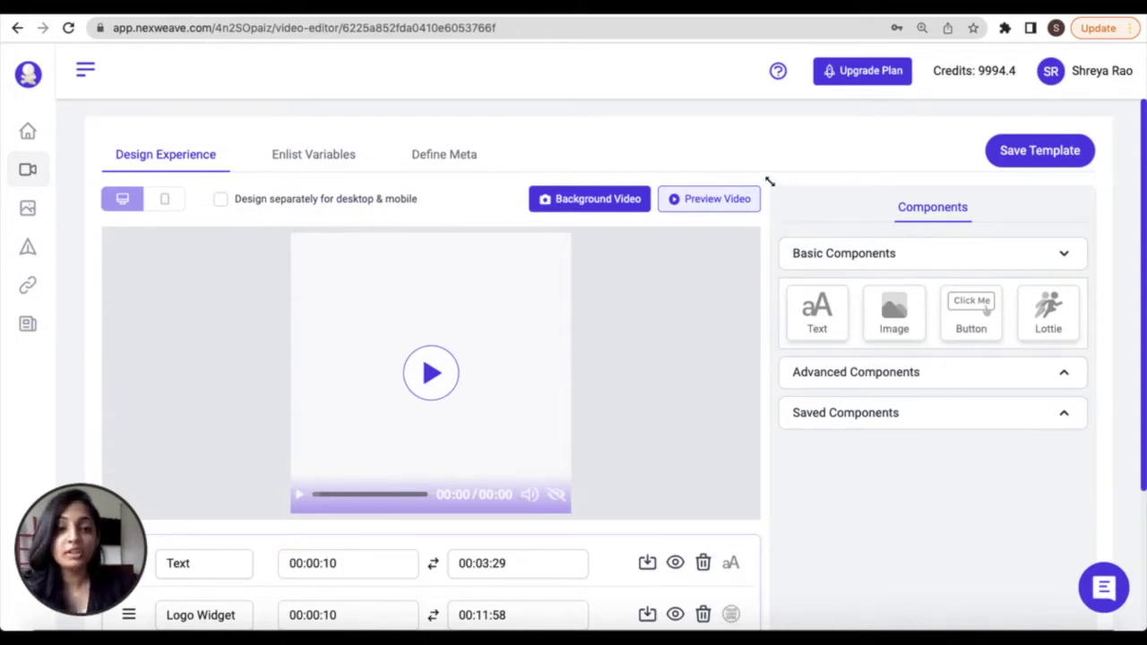
{"action": "mouse_move", "coordinate": [768, 182]}
{"action": "left_mouse_down"}
{"action": "mouse_move", "coordinate": [1055, 463]}
{"action": "mouse_move", "coordinate": [1101, 550]}
{"action": "left_mouse_up"}
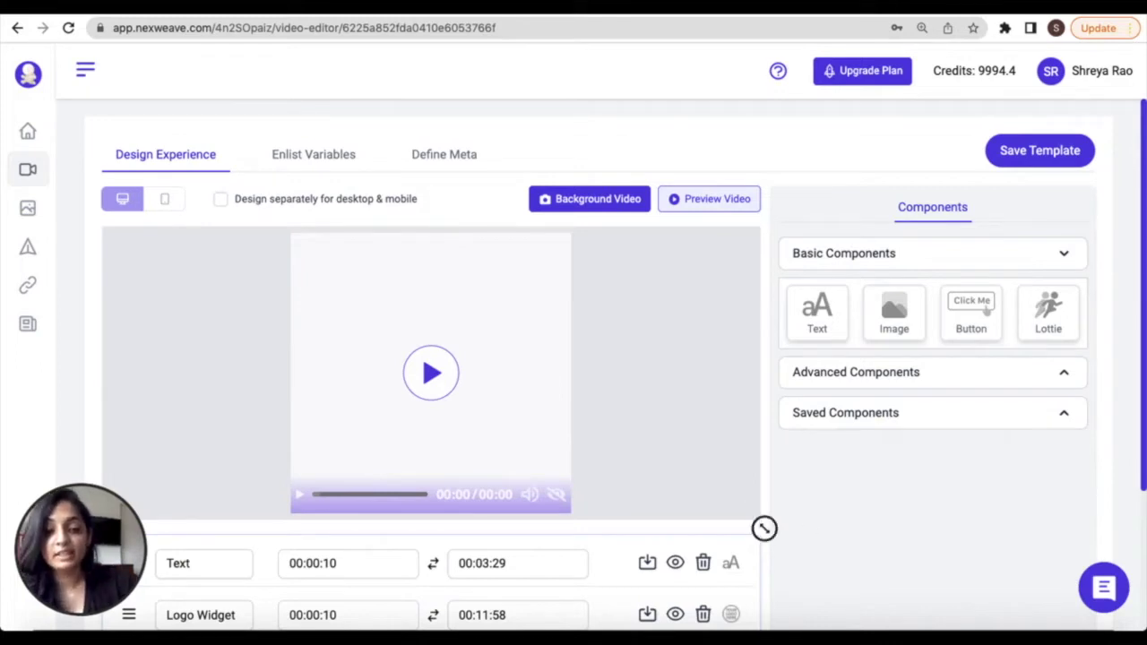
{"action": "left_click_drag", "start_coordinate": [764, 529], "coordinate": [613, 631]}
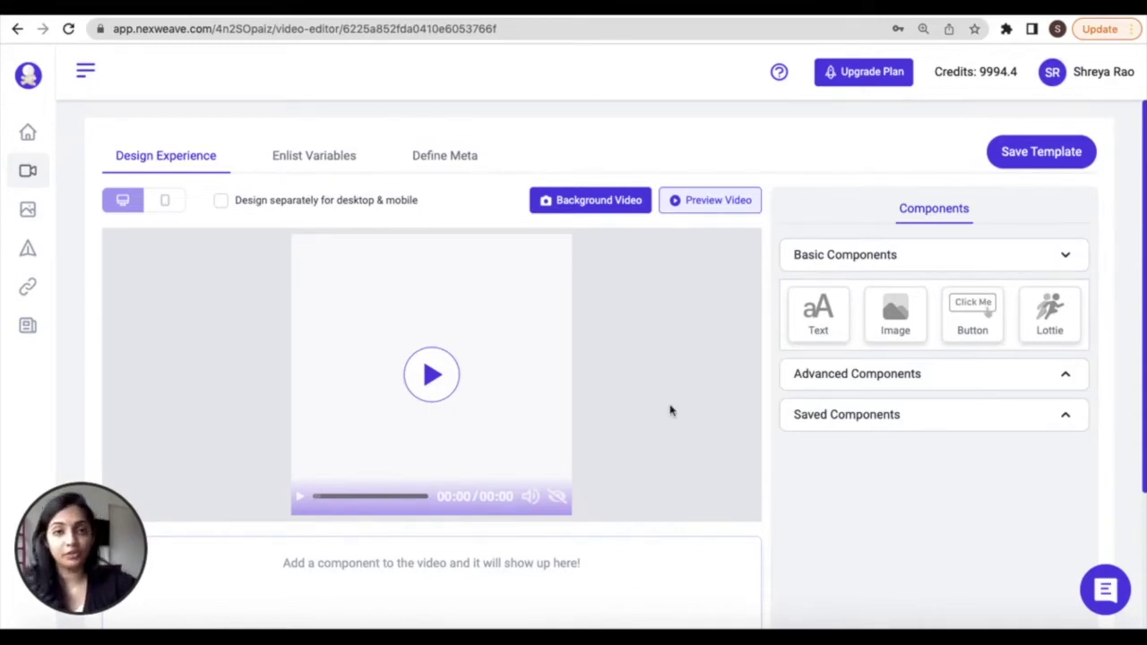
{"action": "left_click", "coordinate": [588, 205]}
Step: Look at the Upload and stock video options, then set the colourful abstract-shapes gallery clip as background
{"action": "left_click", "coordinate": [357, 184]}
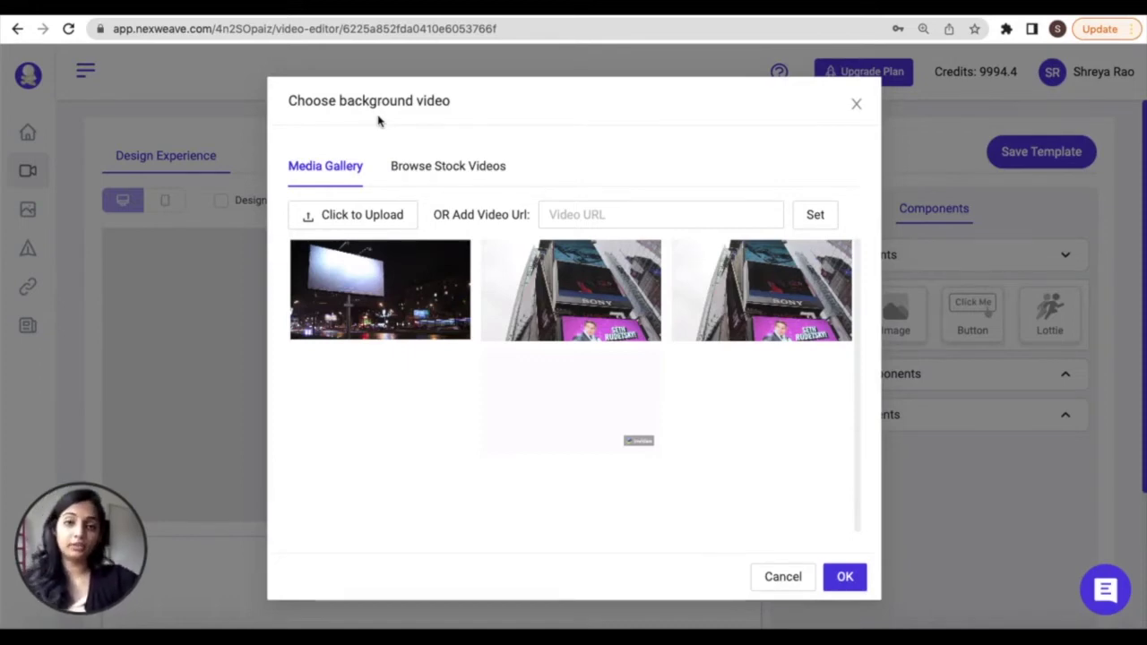
{"action": "left_click", "coordinate": [362, 222]}
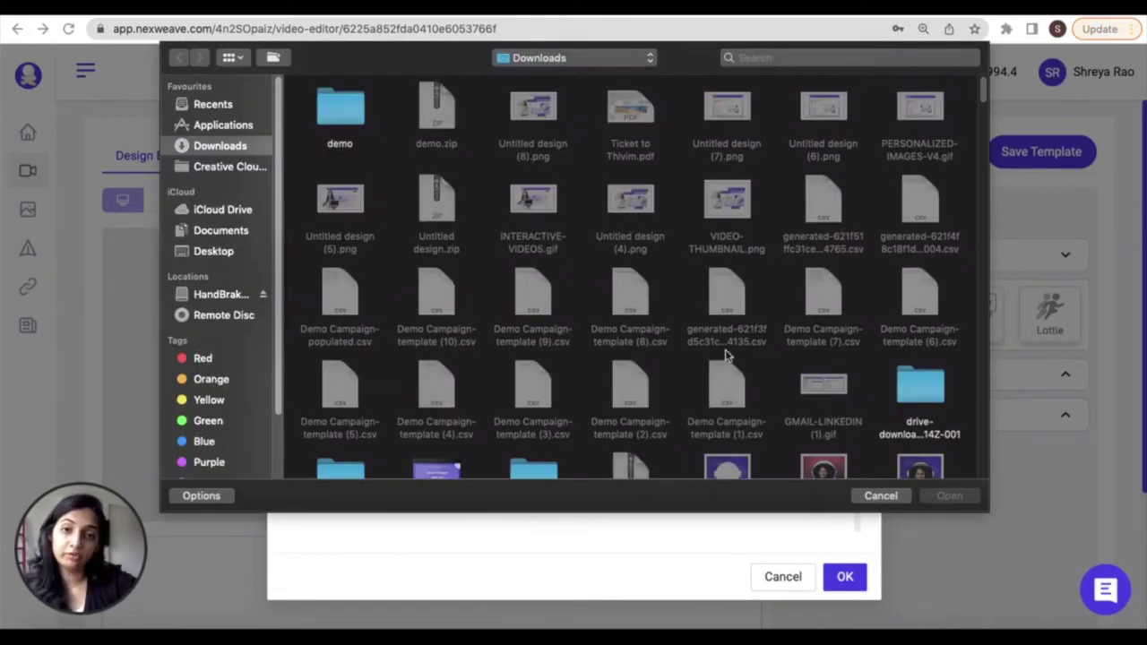
{"action": "left_click", "coordinate": [869, 495]}
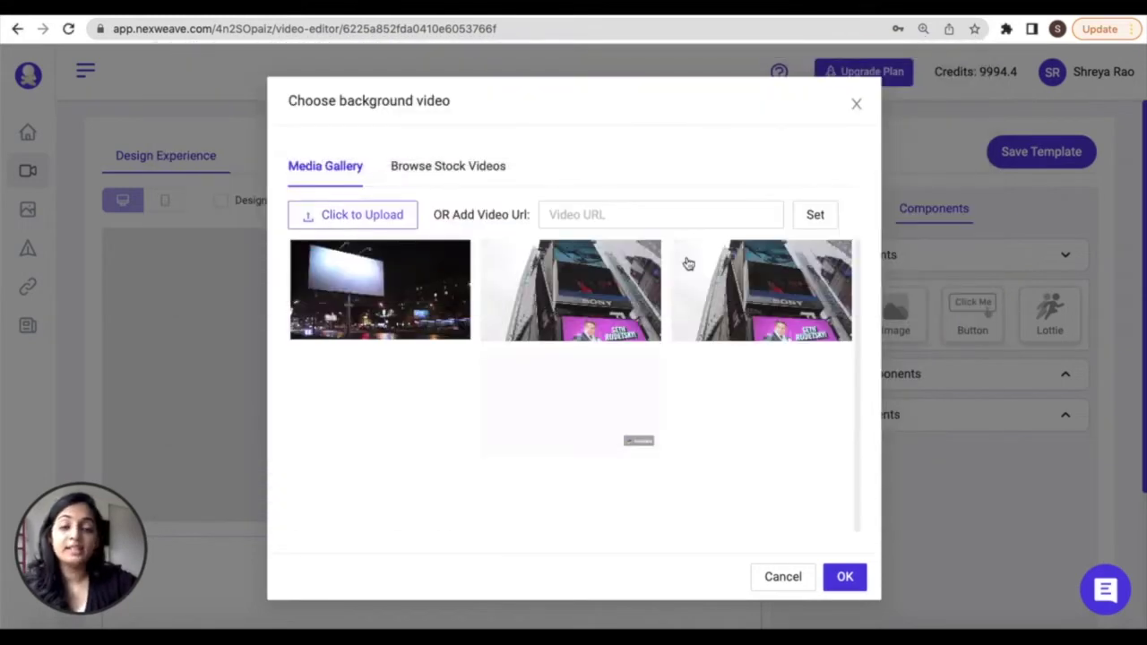
{"action": "left_click", "coordinate": [583, 215]}
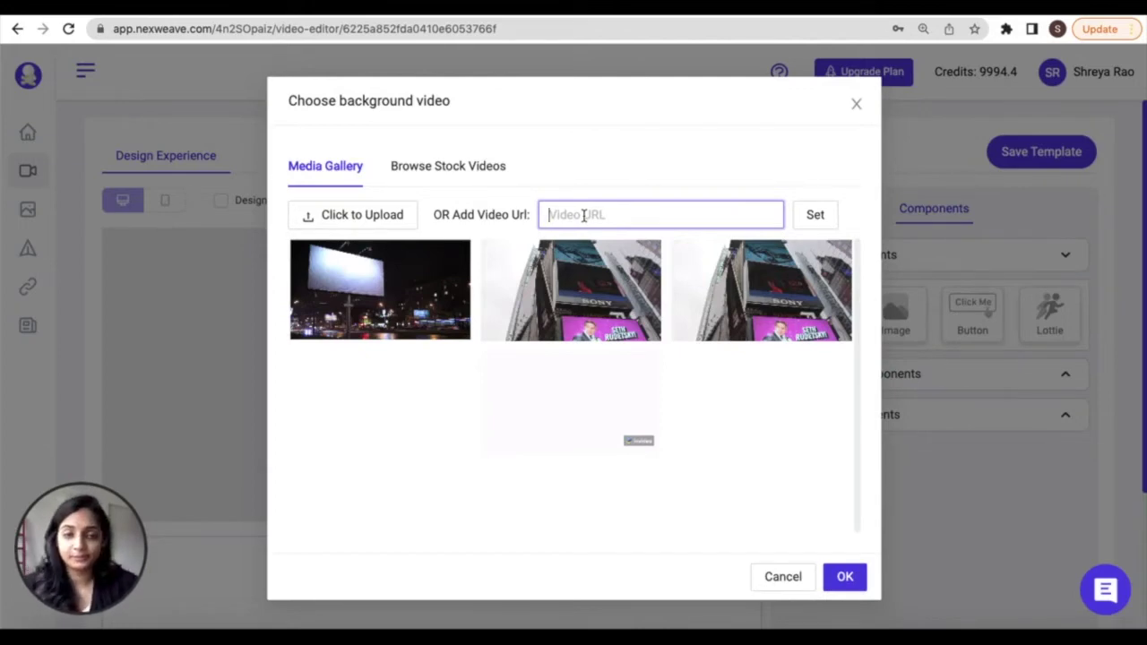
{"action": "left_click", "coordinate": [494, 169]}
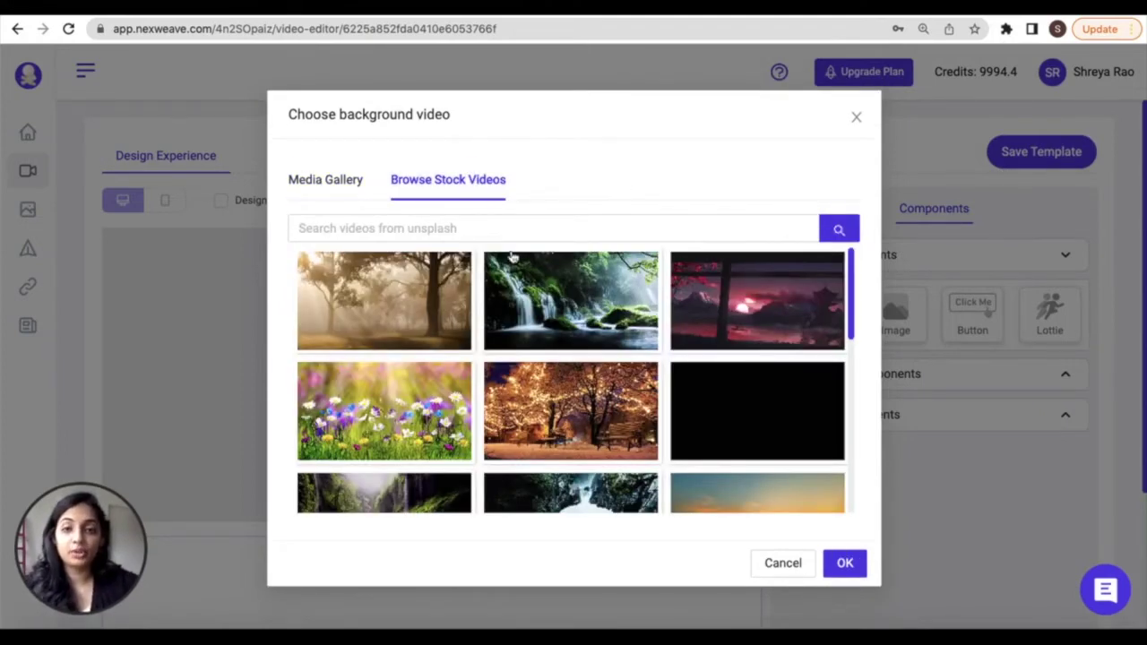
{"action": "left_click", "coordinate": [499, 227]}
{"action": "scroll", "coordinate": [426, 269], "scroll_direction": "down", "scroll_amount": 1}
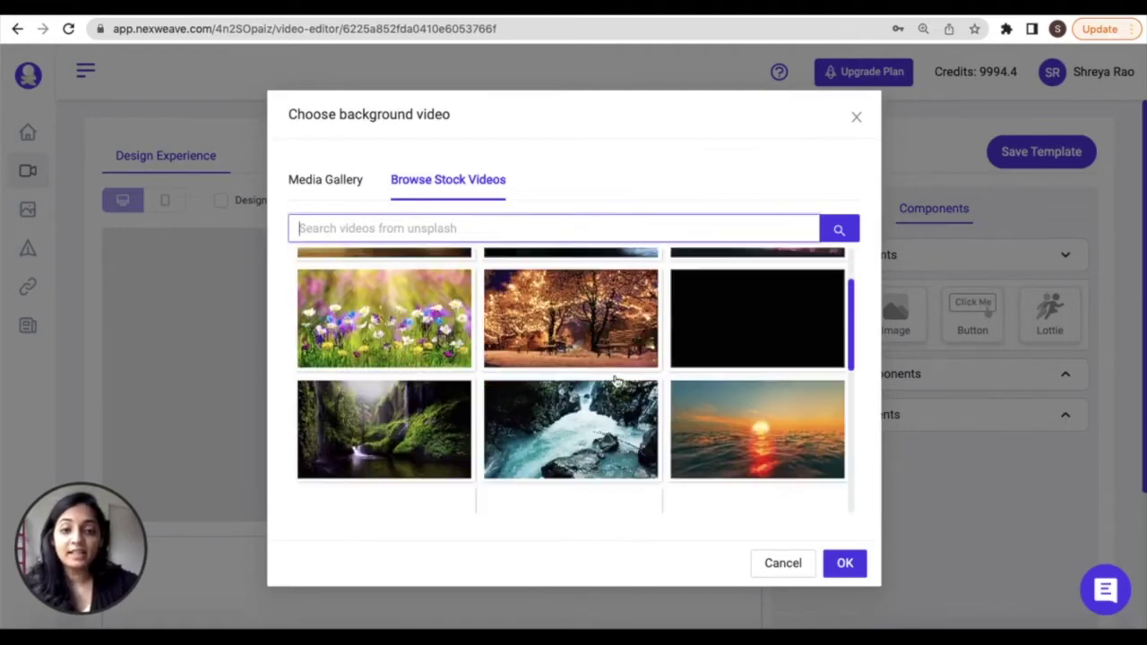
{"action": "left_click", "coordinate": [348, 185]}
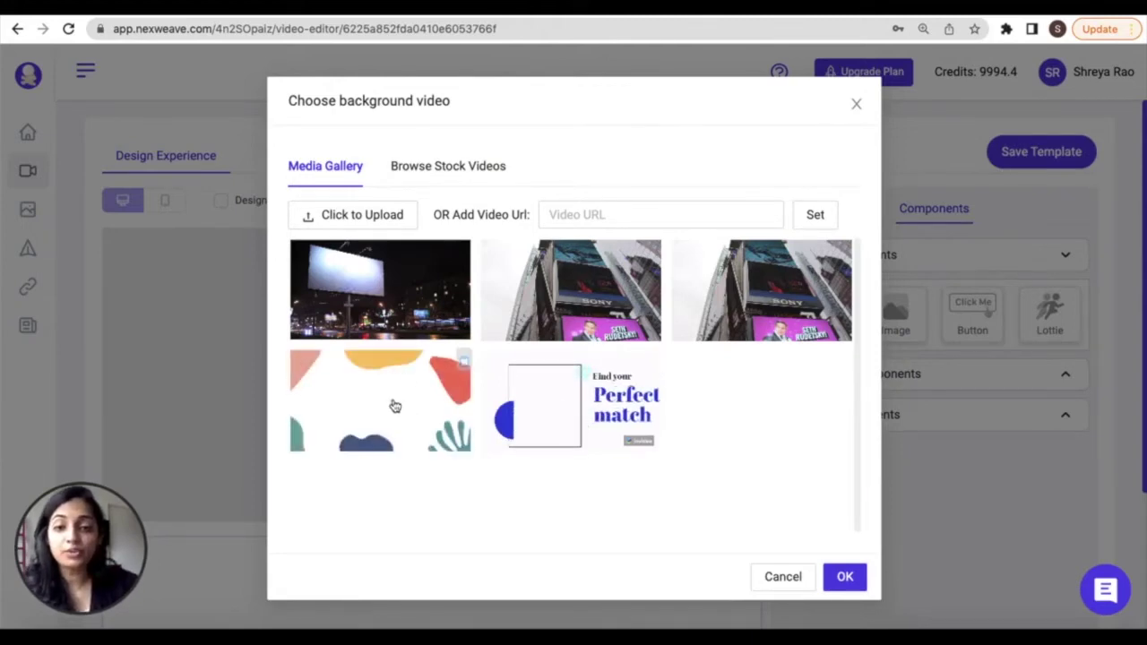
{"action": "left_click", "coordinate": [397, 411]}
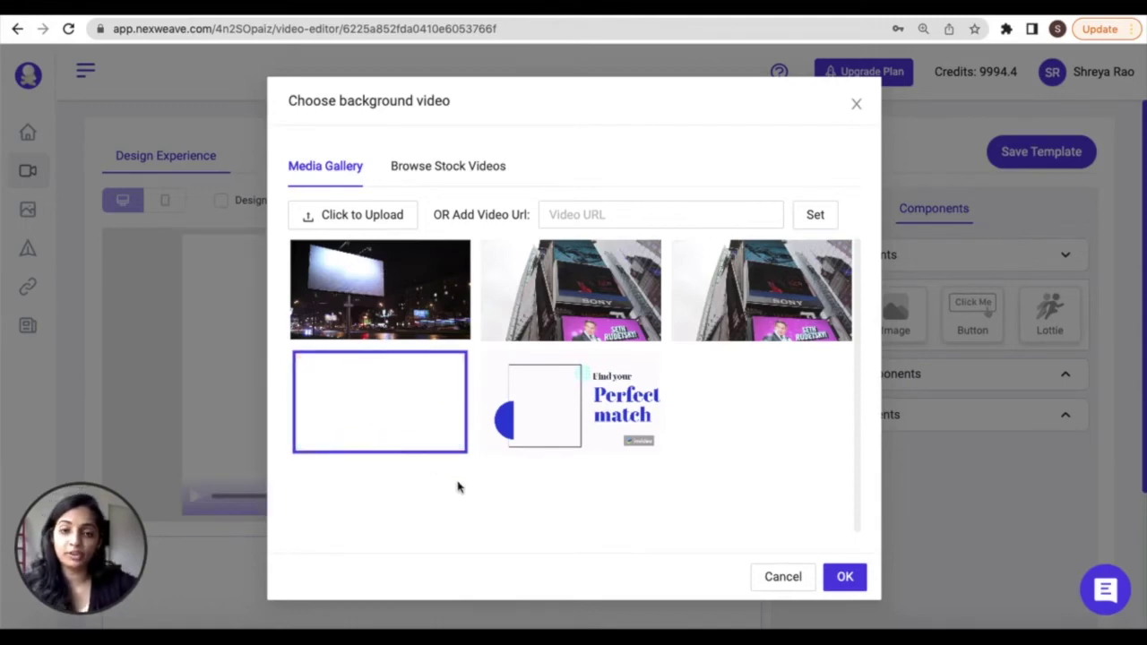
{"action": "left_click", "coordinate": [849, 577]}
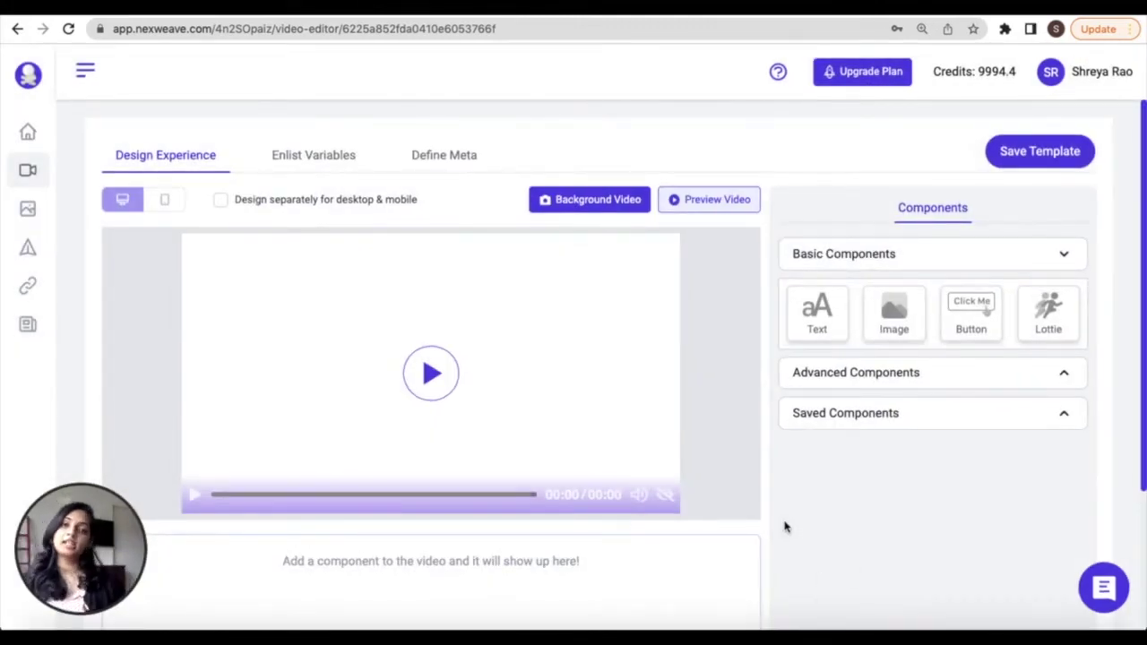
Step: Add a COMPANY_NAME variable with fallback Nexweave and save the template
{"action": "left_click", "coordinate": [315, 163]}
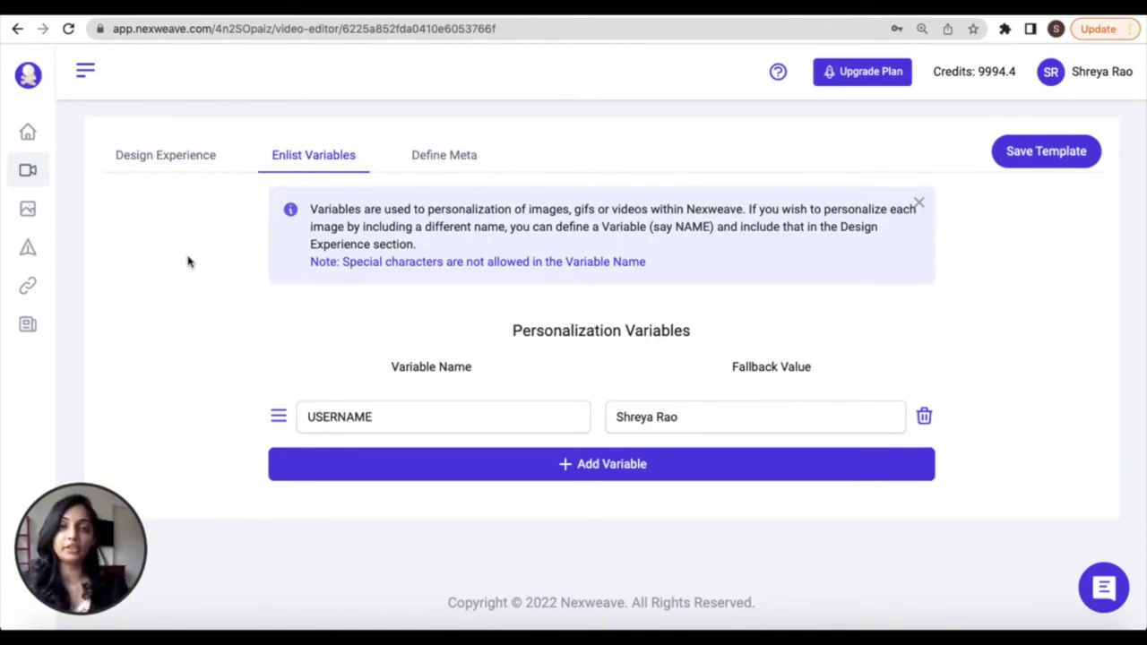
{"action": "left_click", "coordinate": [553, 466]}
{"action": "left_click", "coordinate": [465, 470]}
{"action": "type", "text": "COMPANY_NAME"}
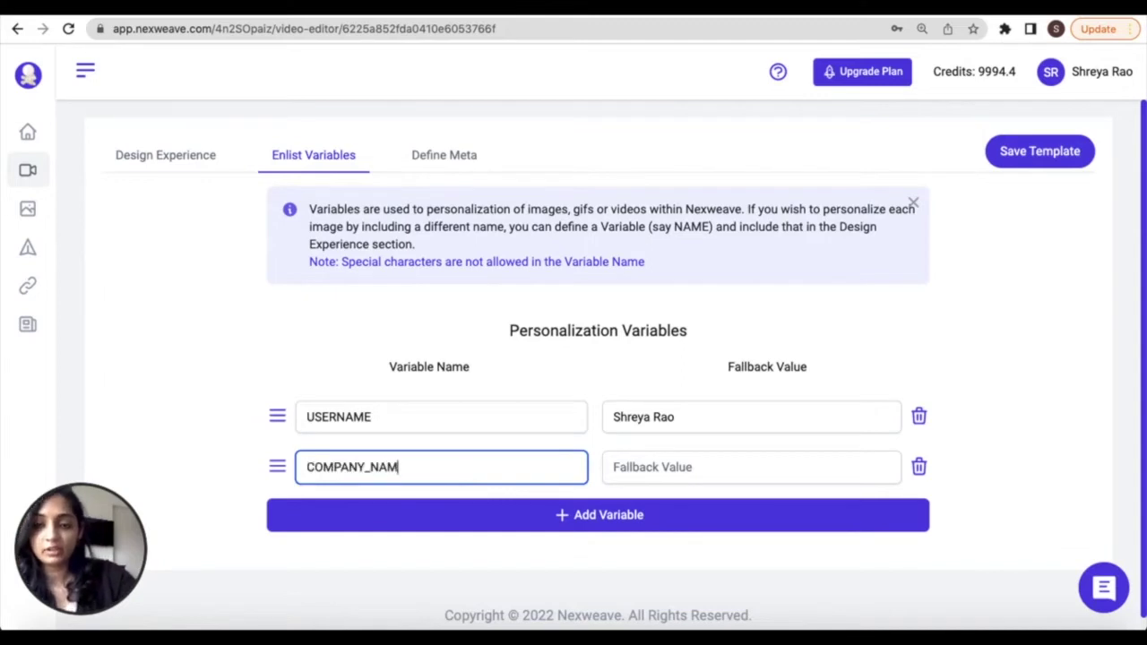
{"action": "key", "text": "Tab"}
{"action": "type", "text": "Nexweave"}
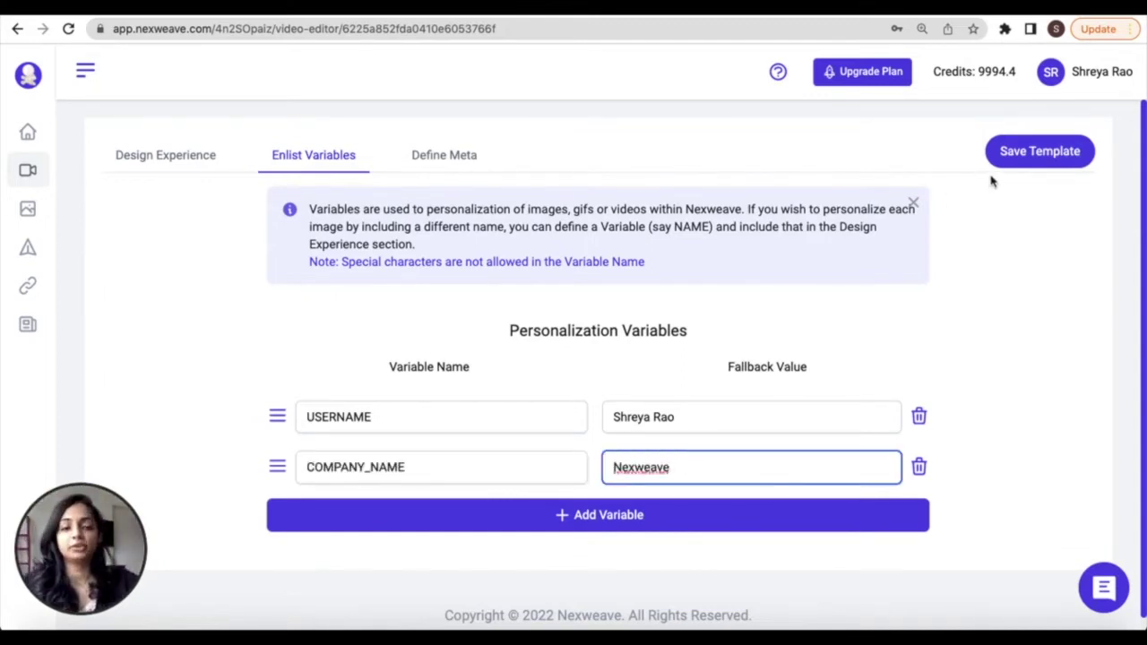
{"action": "left_click", "coordinate": [1026, 153]}
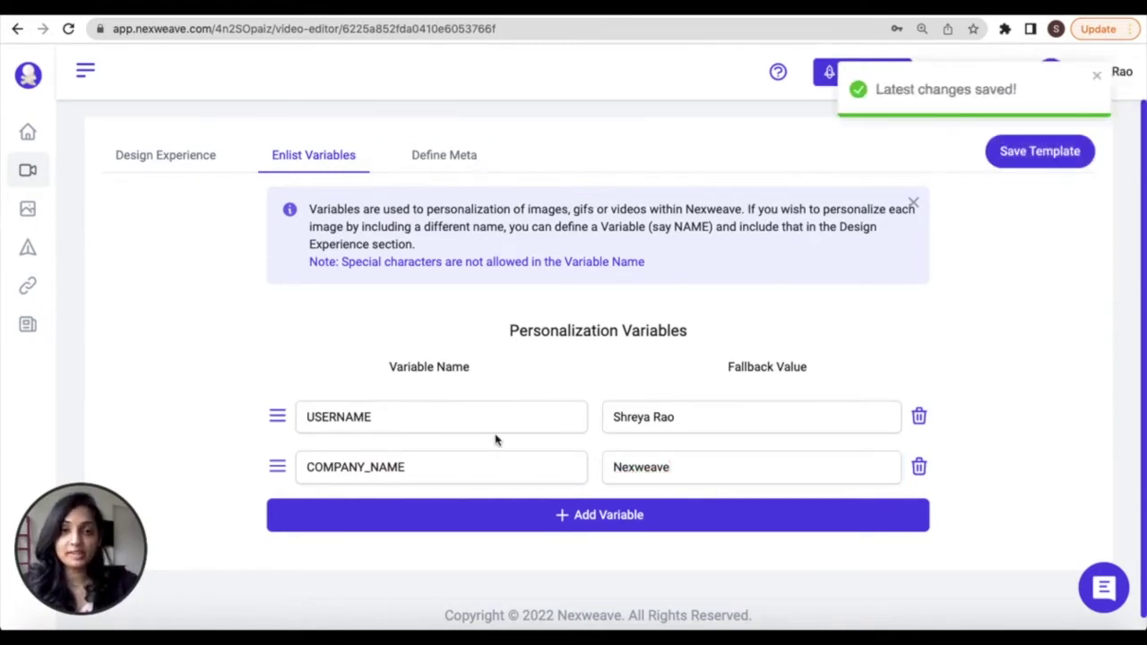
{"action": "left_click", "coordinate": [195, 157]}
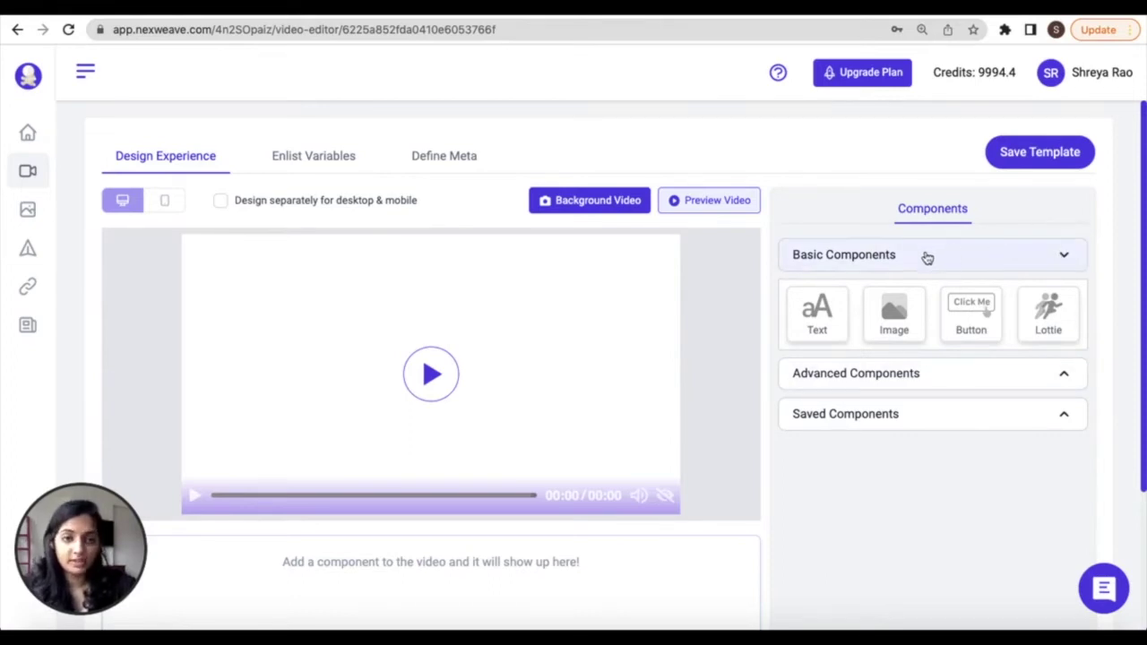
{"action": "left_click", "coordinate": [956, 385]}
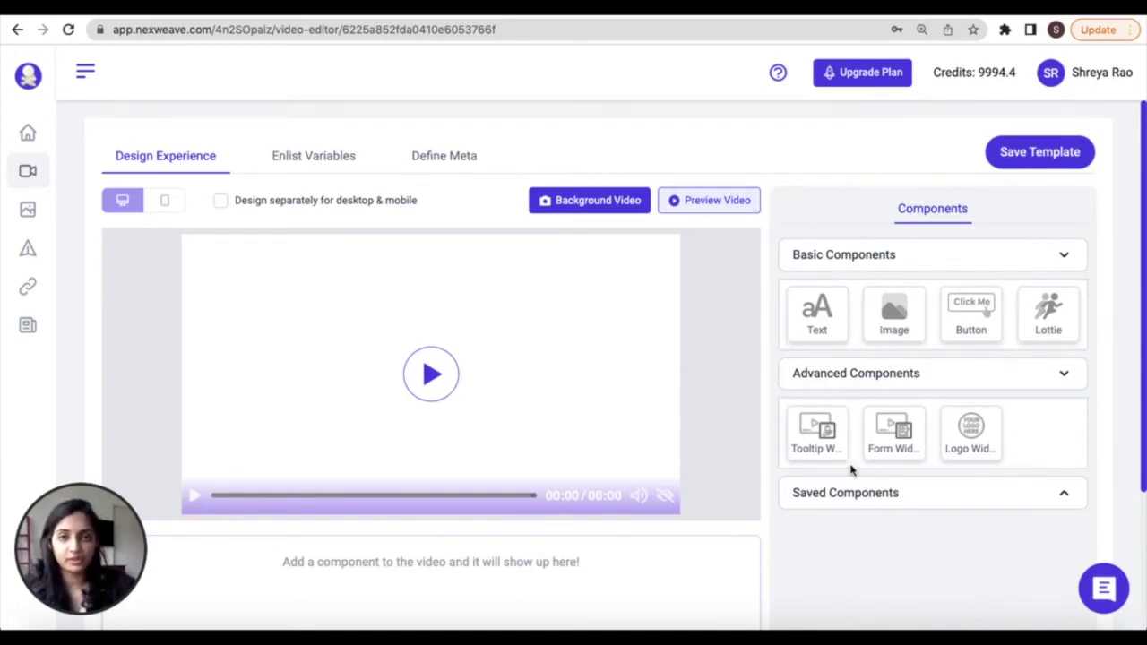
{"action": "left_click", "coordinate": [822, 493]}
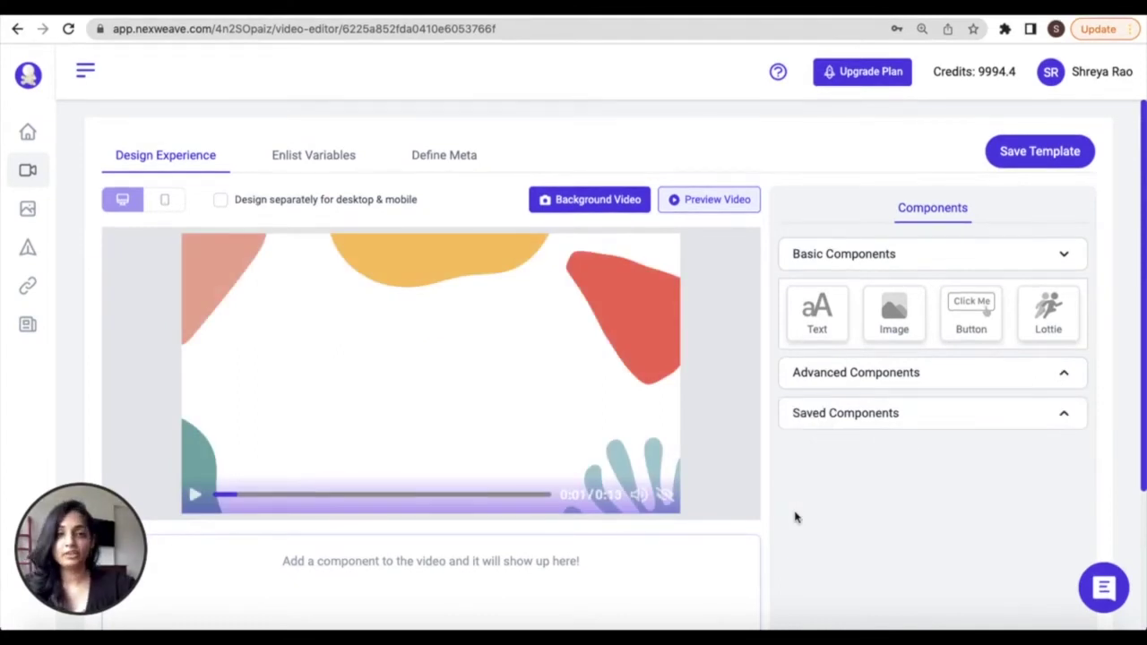
Step: Add a text box near the video centre, enlarge it, and set its end time to 00:04:50
{"action": "left_click", "coordinate": [820, 320]}
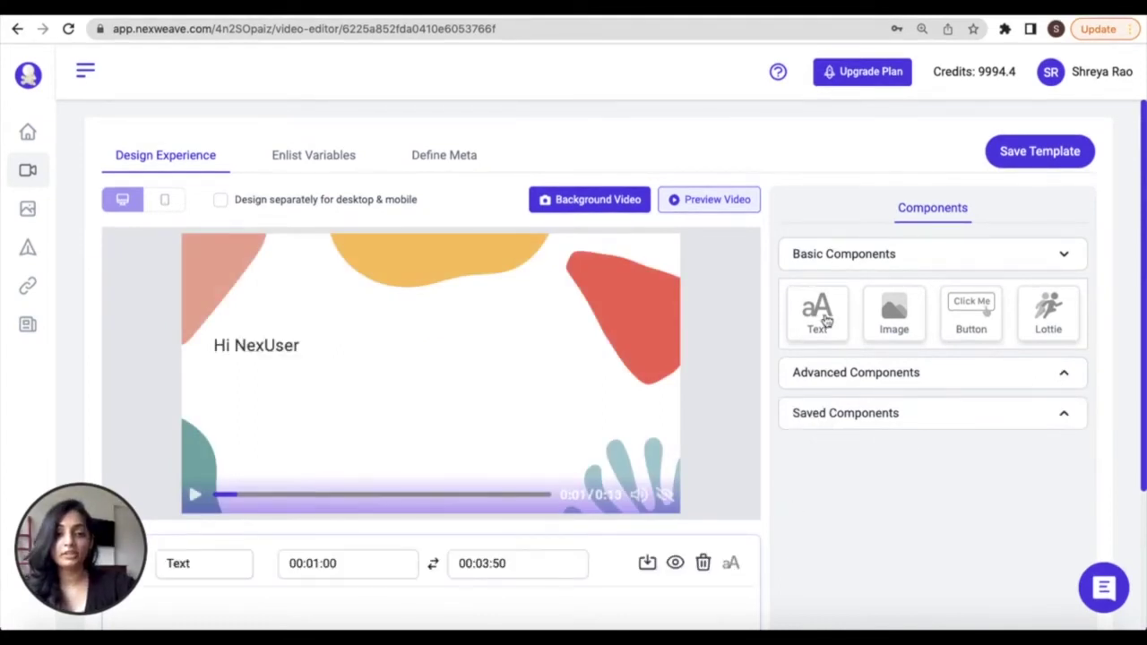
{"action": "left_click", "coordinate": [262, 346]}
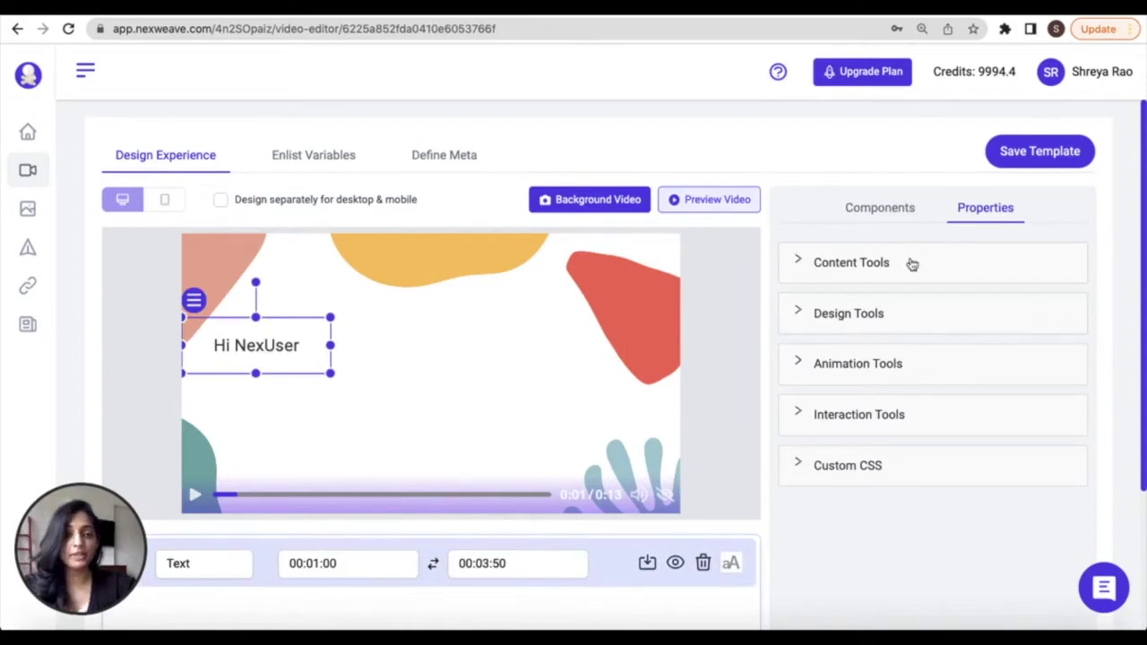
{"action": "left_click_drag", "start_coordinate": [239, 345], "coordinate": [421, 362]}
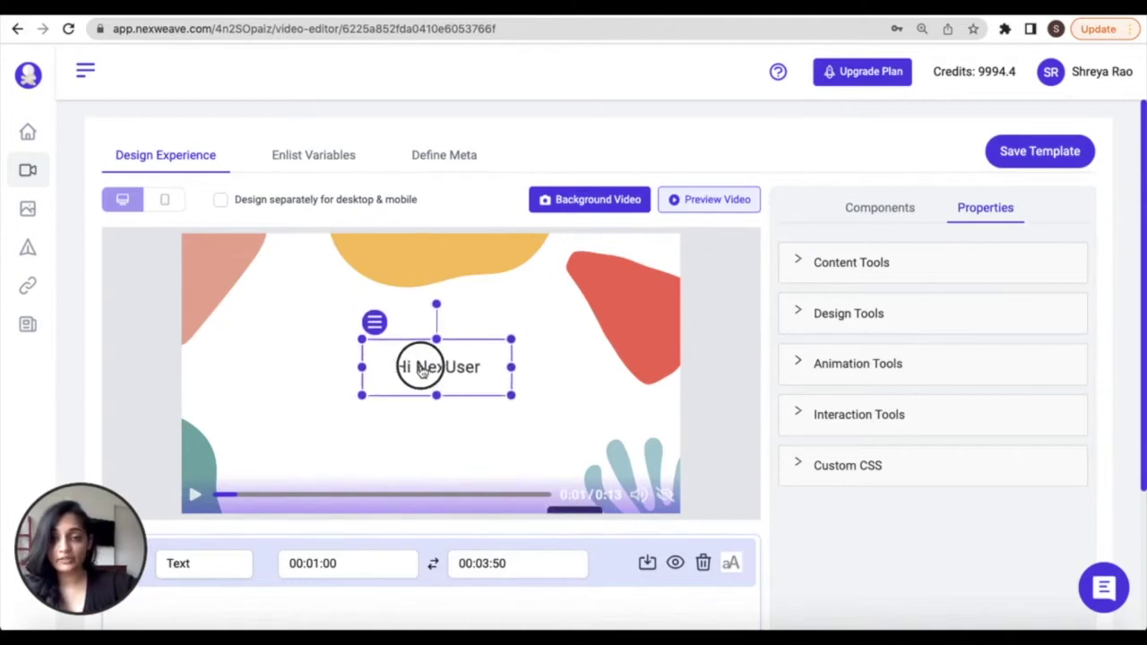
{"action": "mouse_move", "coordinate": [508, 379]}
{"action": "left_mouse_down"}
{"action": "mouse_move", "coordinate": [561, 412]}
{"action": "mouse_move", "coordinate": [512, 380]}
{"action": "mouse_move", "coordinate": [518, 391]}
{"action": "left_mouse_up"}
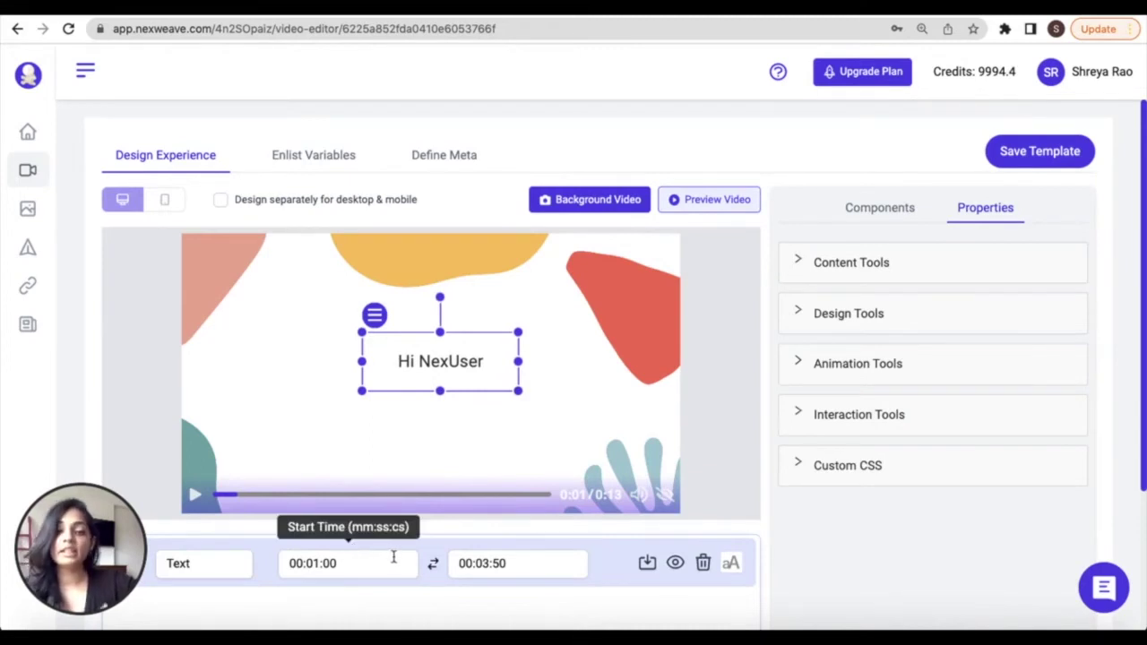
{"action": "left_click", "coordinate": [485, 563]}
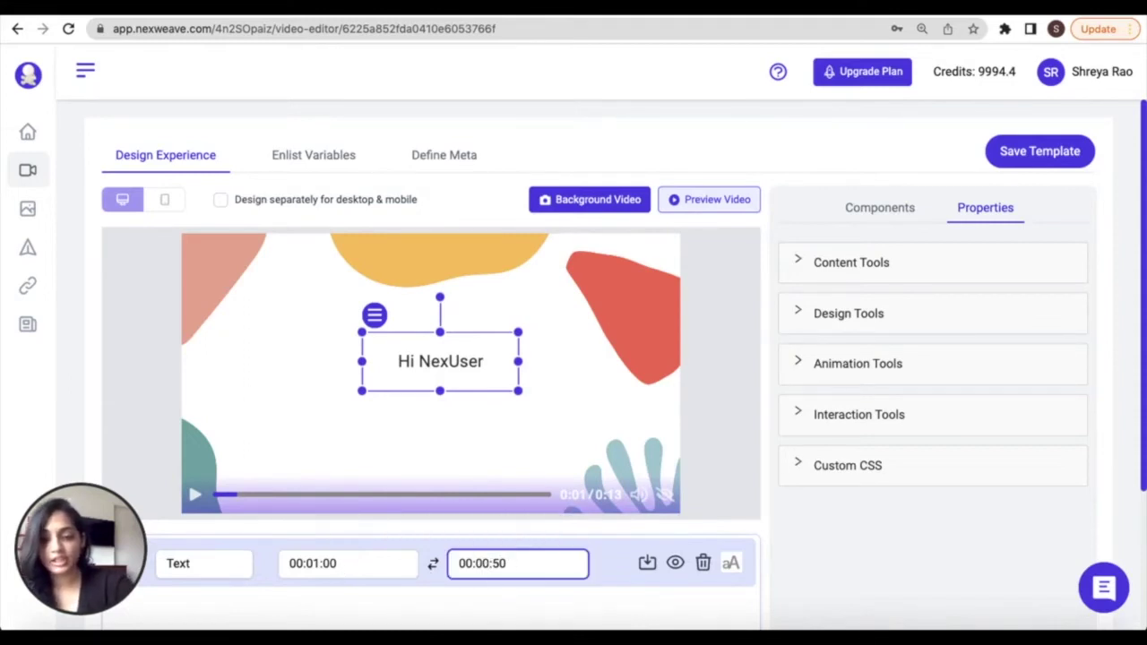
{"action": "type", "text": "4"}
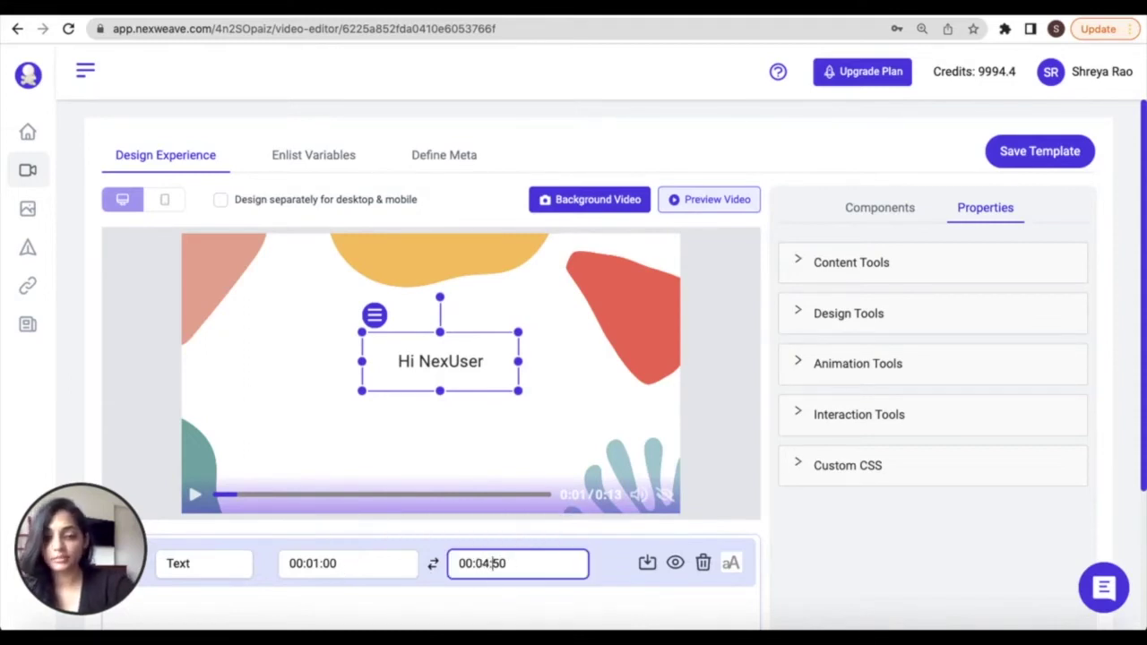
{"action": "left_click", "coordinate": [656, 603]}
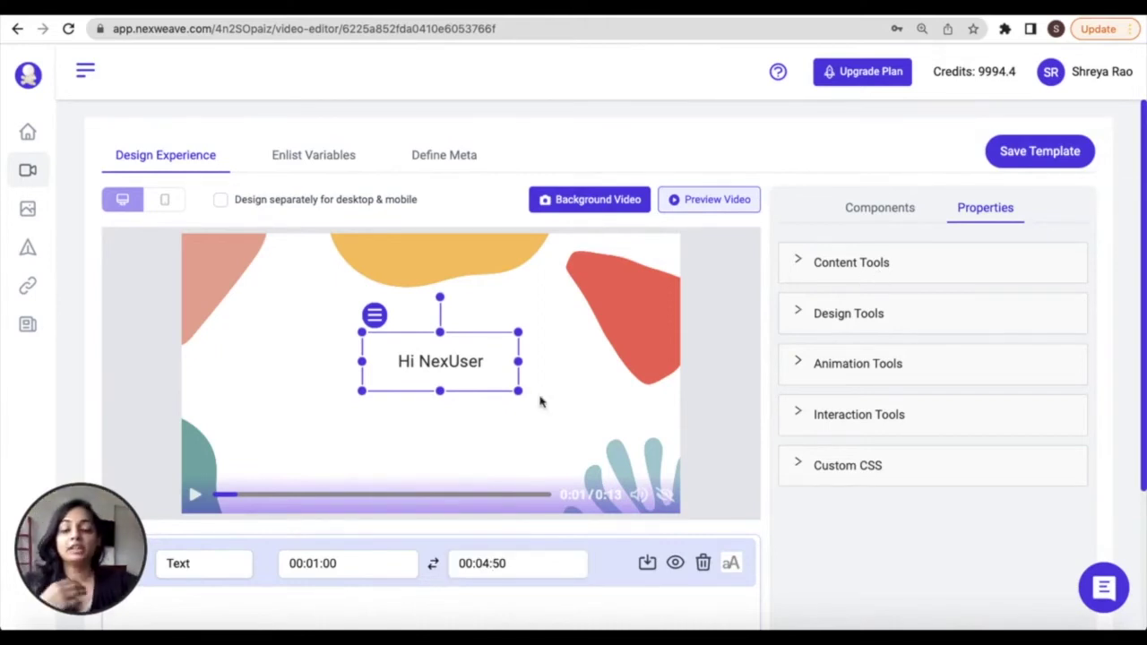
Step: Change the text to 'Hi there [USERNAME]!' by pasting in the USERNAME variable
{"action": "left_click", "coordinate": [889, 264]}
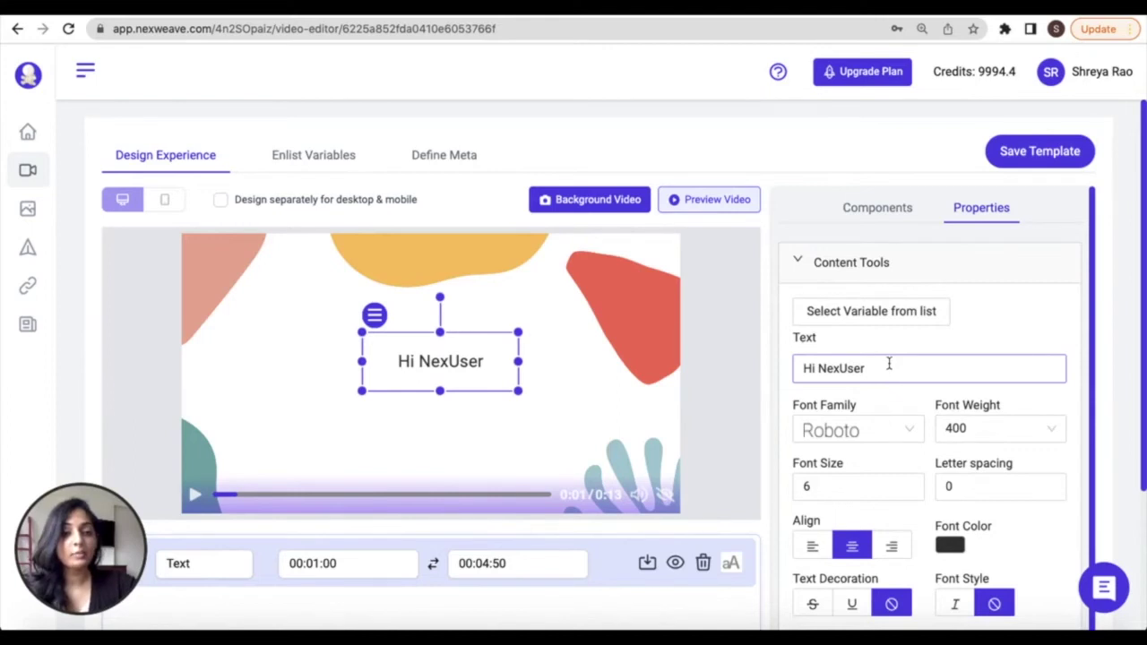
{"action": "left_click", "coordinate": [877, 313]}
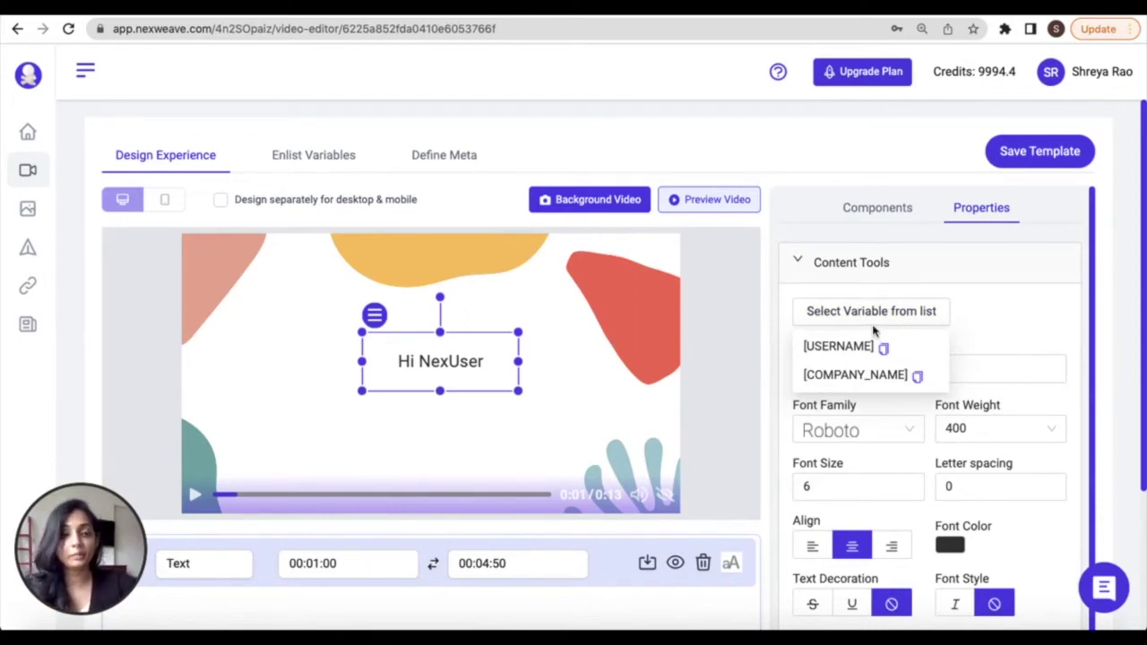
{"action": "left_click", "coordinate": [892, 316]}
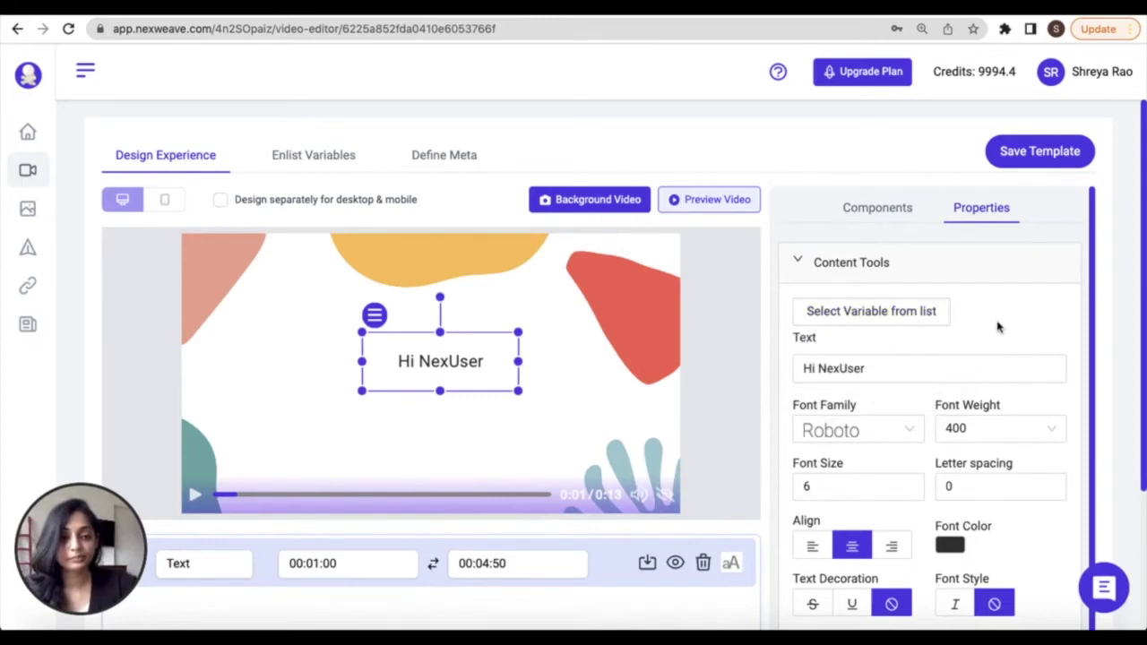
{"action": "left_click_drag", "start_coordinate": [903, 371], "coordinate": [784, 366]}
{"action": "key", "text": "BackSpace"}
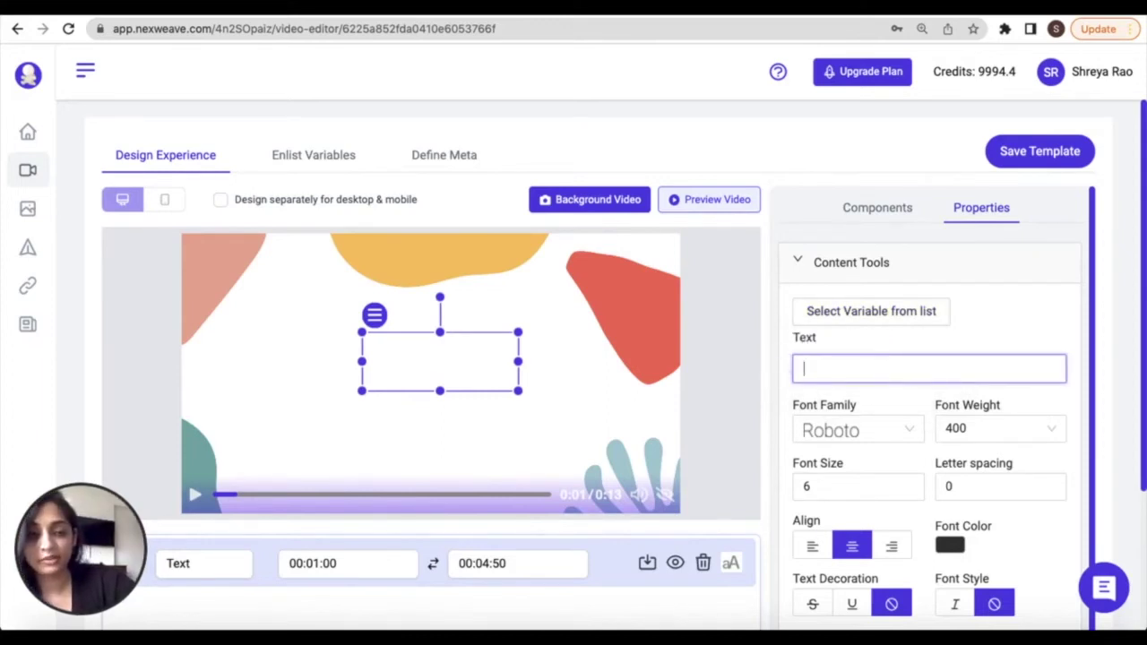
{"action": "type", "text": "hi there"}
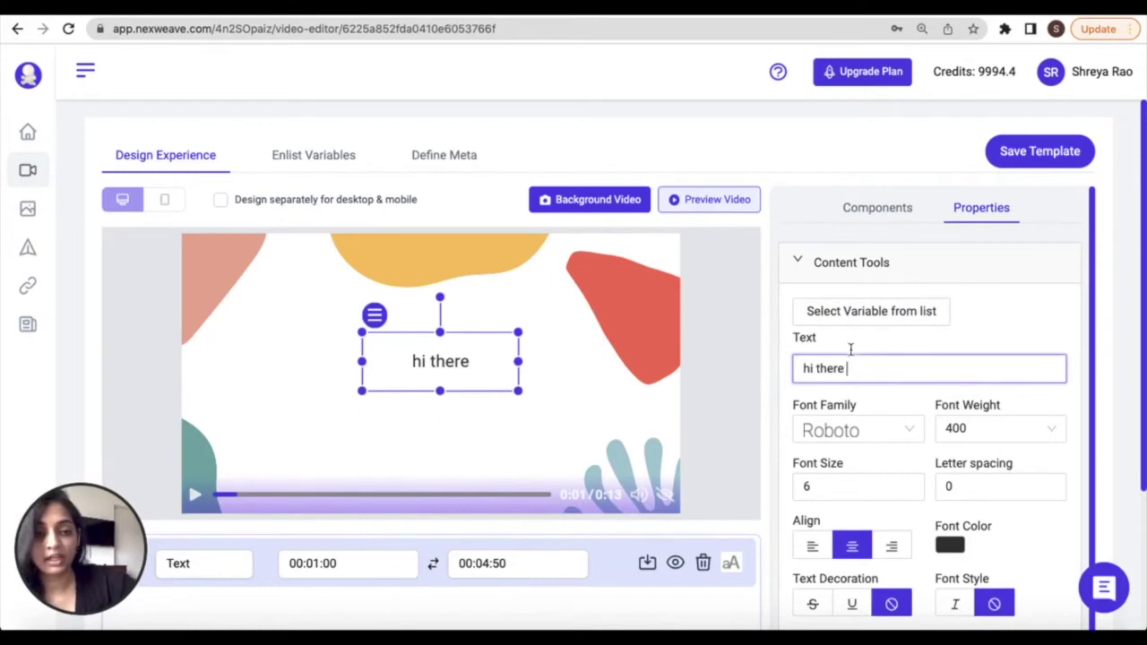
{"action": "left_click", "coordinate": [881, 311]}
{"action": "left_click", "coordinate": [883, 345]}
{"action": "left_click", "coordinate": [870, 375]}
{"action": "key", "text": "ctrl+v"}
{"action": "type", "text": "!"}
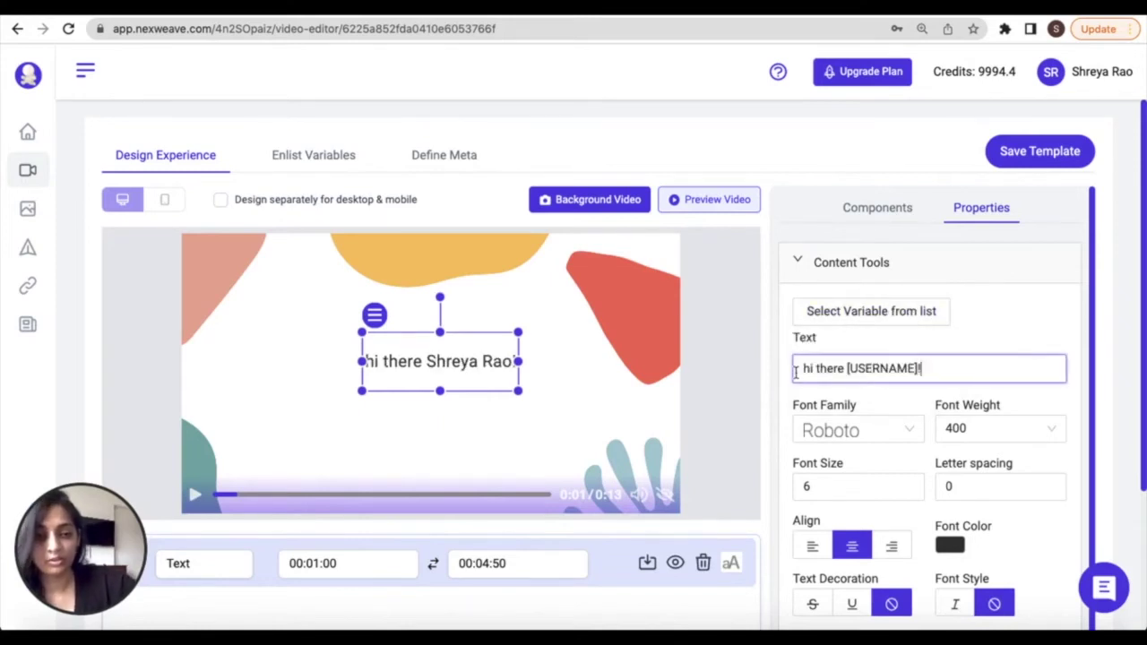
{"action": "left_click", "coordinate": [809, 375]}
{"action": "key", "text": "BackSpace"}
{"action": "type", "text": "H"}
{"action": "left_click", "coordinate": [1009, 310]}
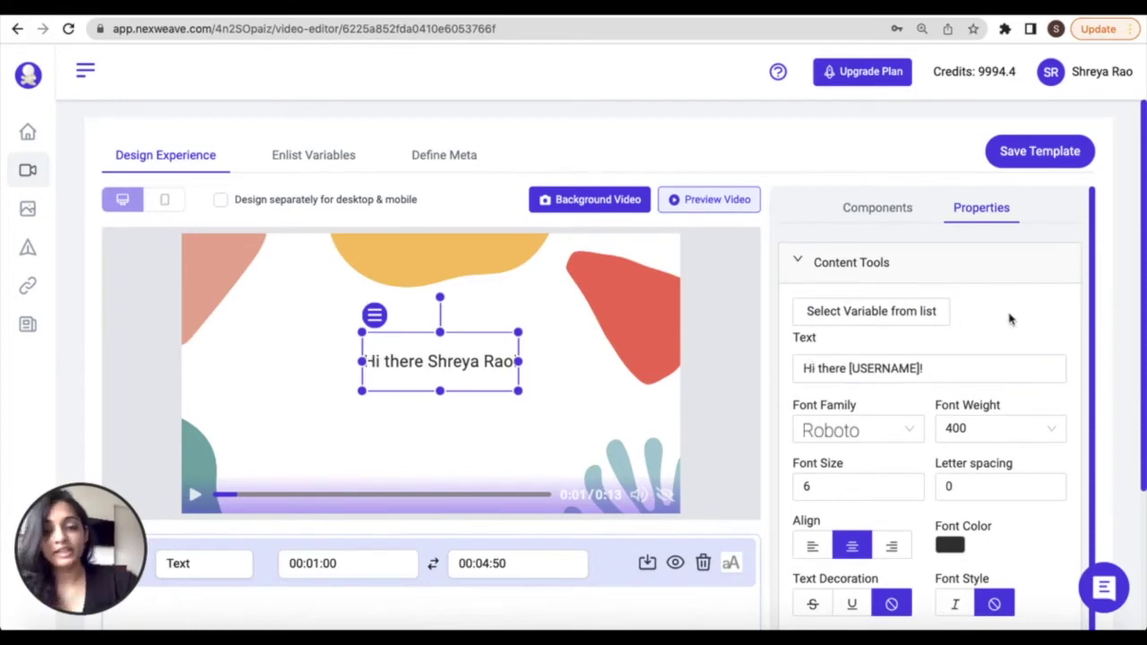
Step: Widen and centre the text box, then style it in Abhaya Libre, size 7, blue
{"action": "left_click_drag", "start_coordinate": [519, 361], "coordinate": [581, 361]}
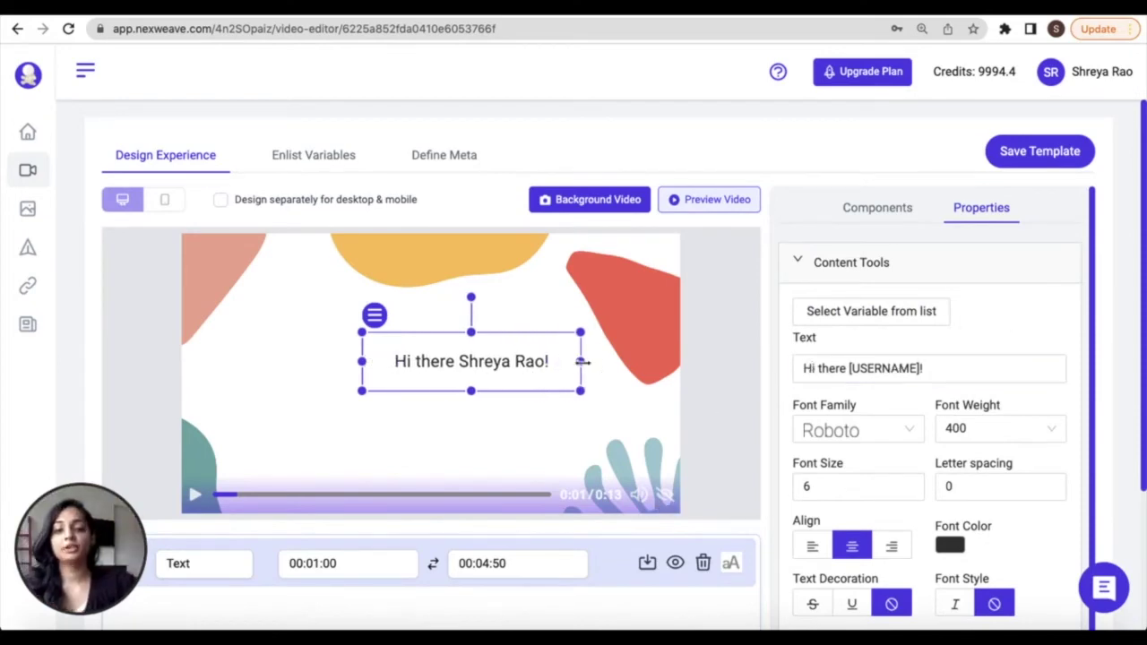
{"action": "left_click_drag", "start_coordinate": [510, 363], "coordinate": [465, 371]}
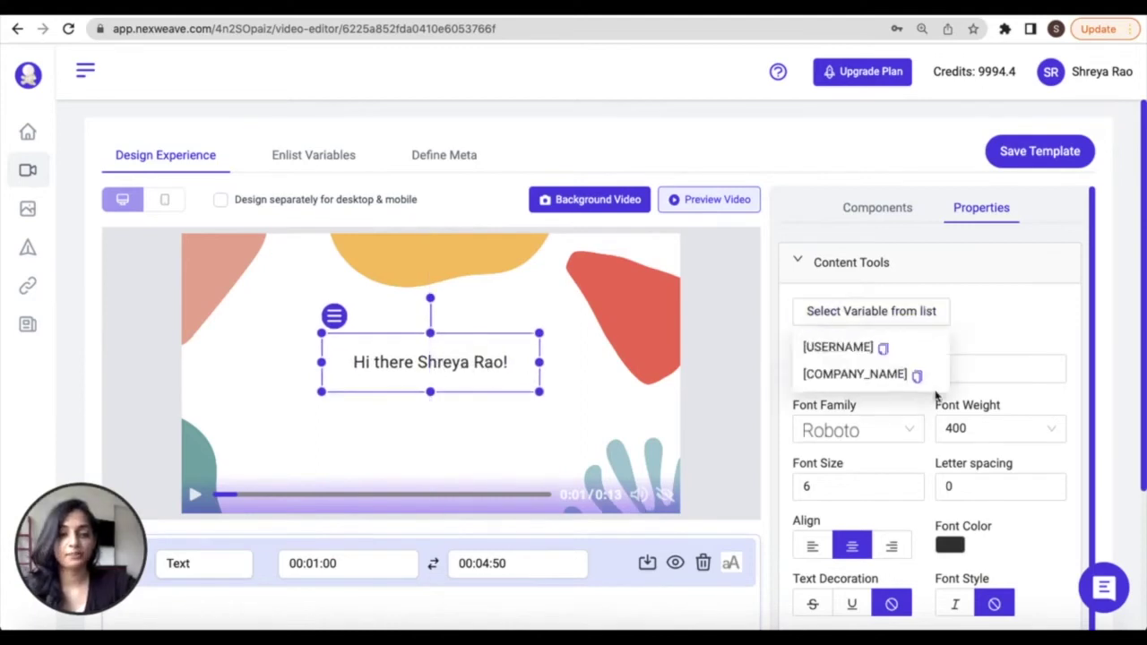
{"action": "scroll", "coordinate": [983, 358], "scroll_direction": "down", "scroll_amount": 2}
{"action": "left_click", "coordinate": [896, 356]}
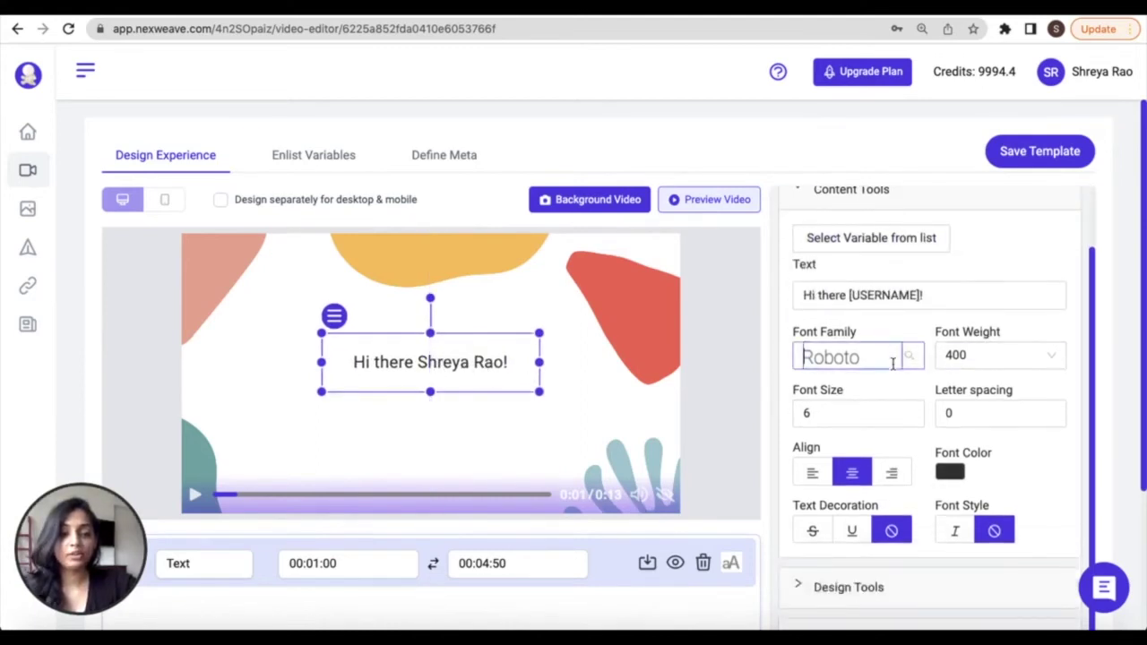
{"action": "left_click", "coordinate": [863, 299]}
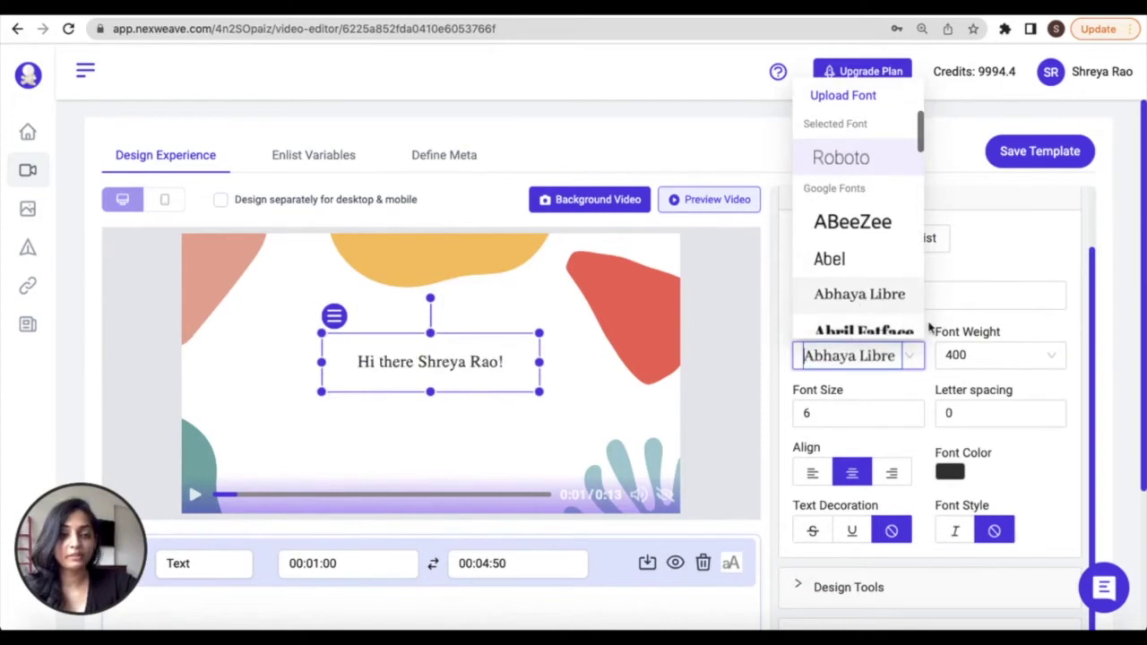
{"action": "left_click", "coordinate": [918, 409]}
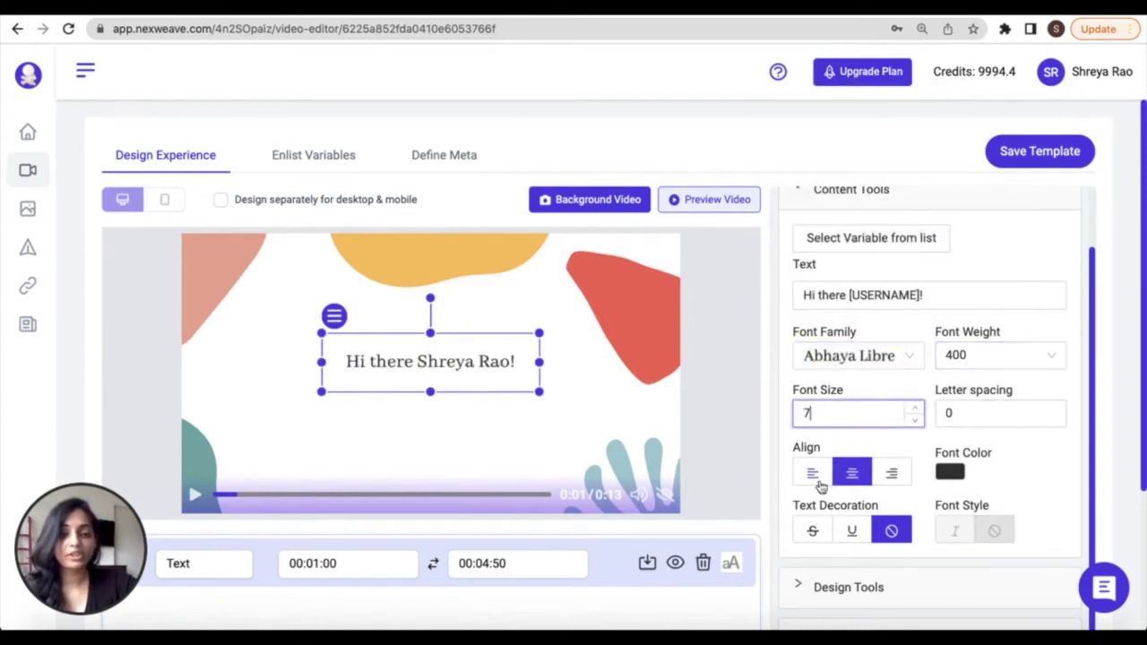
{"action": "left_click", "coordinate": [948, 472]}
{"action": "left_click", "coordinate": [866, 320]}
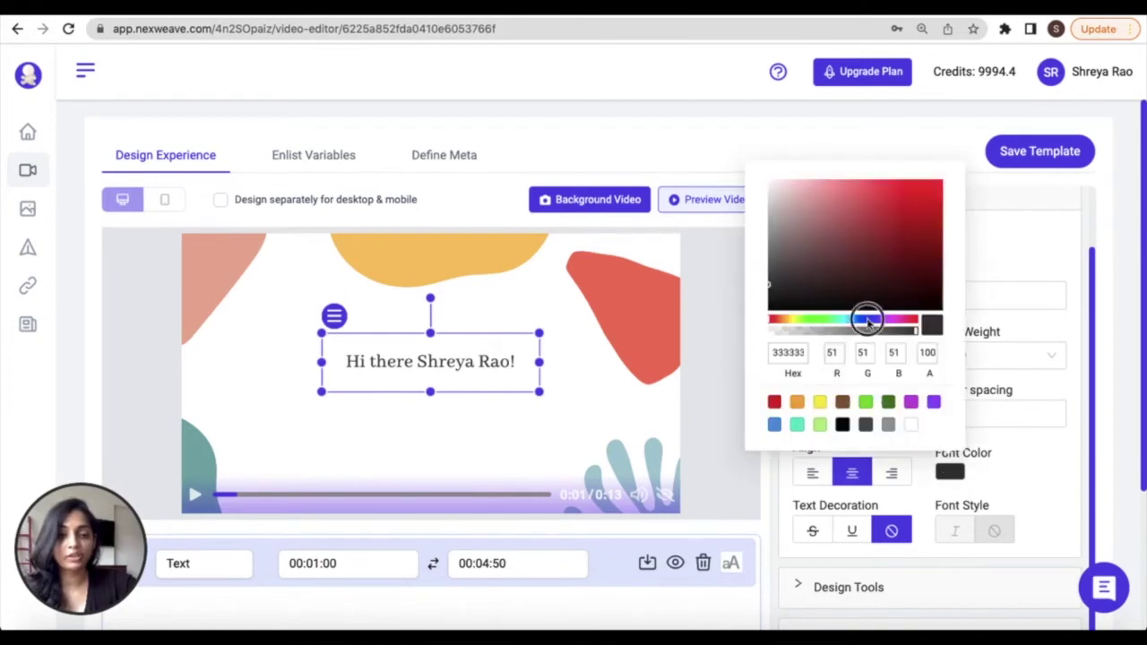
{"action": "left_click", "coordinate": [908, 232]}
{"action": "left_click", "coordinate": [833, 564]}
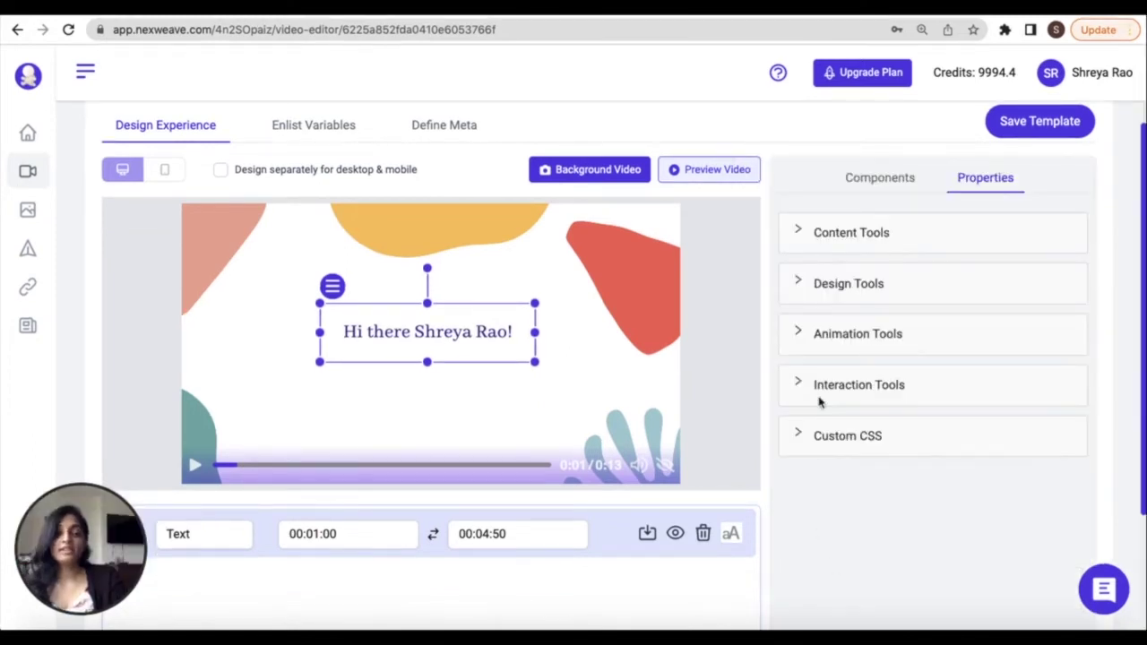
Step: Review the greeting text's border style and opacity in Design Tools, keeping the solid border
{"action": "left_click", "coordinate": [852, 287]}
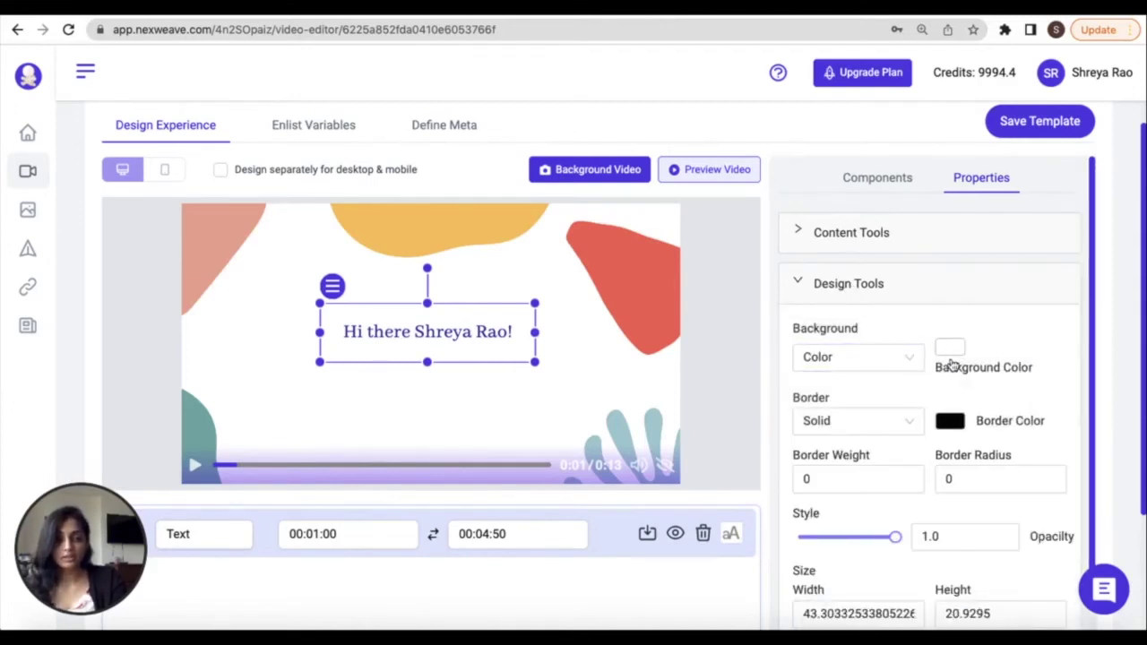
{"action": "left_click", "coordinate": [911, 423]}
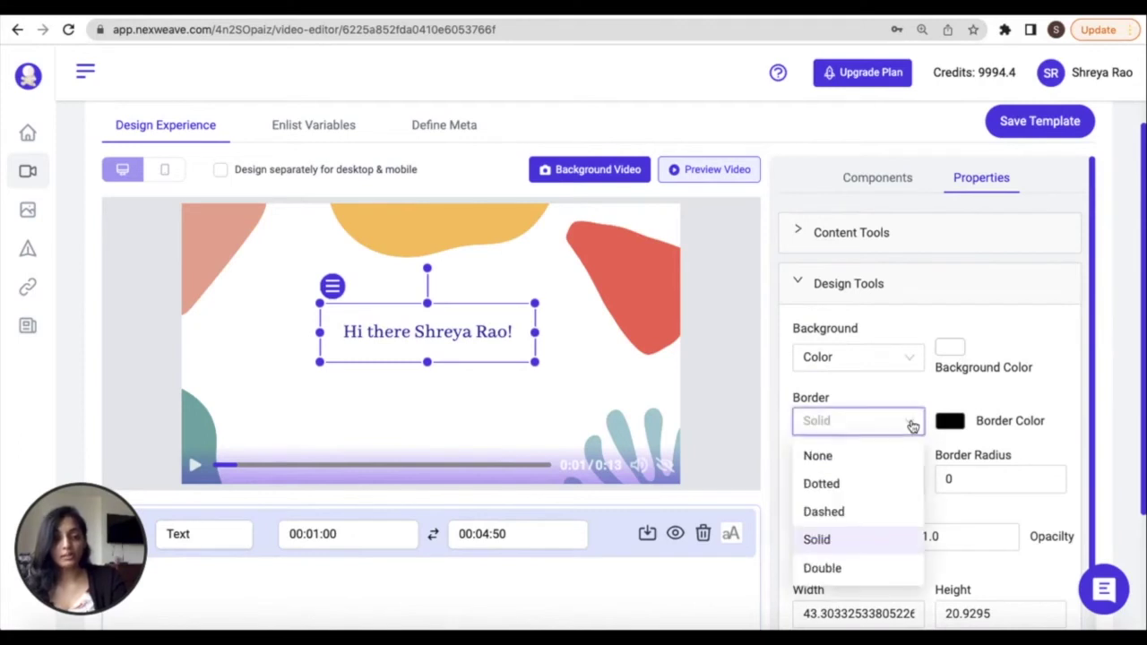
{"action": "left_click", "coordinate": [911, 423]}
{"action": "scroll", "coordinate": [964, 483], "scroll_direction": "down", "scroll_amount": 1}
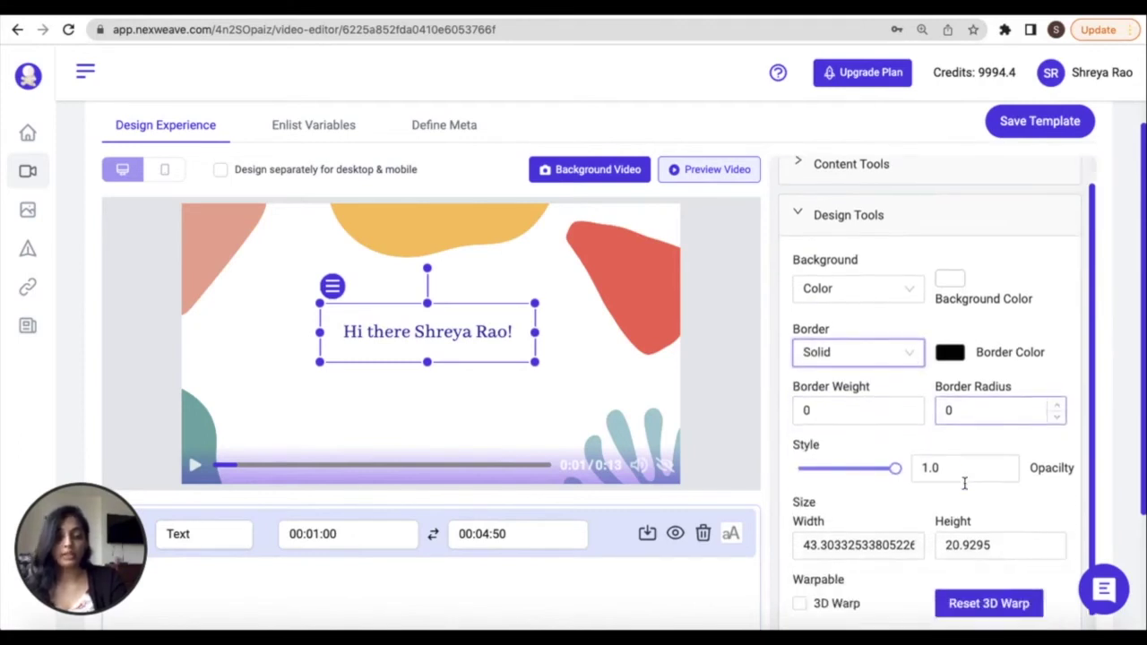
{"action": "mouse_move", "coordinate": [894, 459]}
{"action": "left_mouse_down"}
{"action": "mouse_move", "coordinate": [858, 460]}
{"action": "mouse_move", "coordinate": [916, 460]}
{"action": "left_mouse_up"}
{"action": "scroll", "coordinate": [862, 494], "scroll_direction": "down", "scroll_amount": 1}
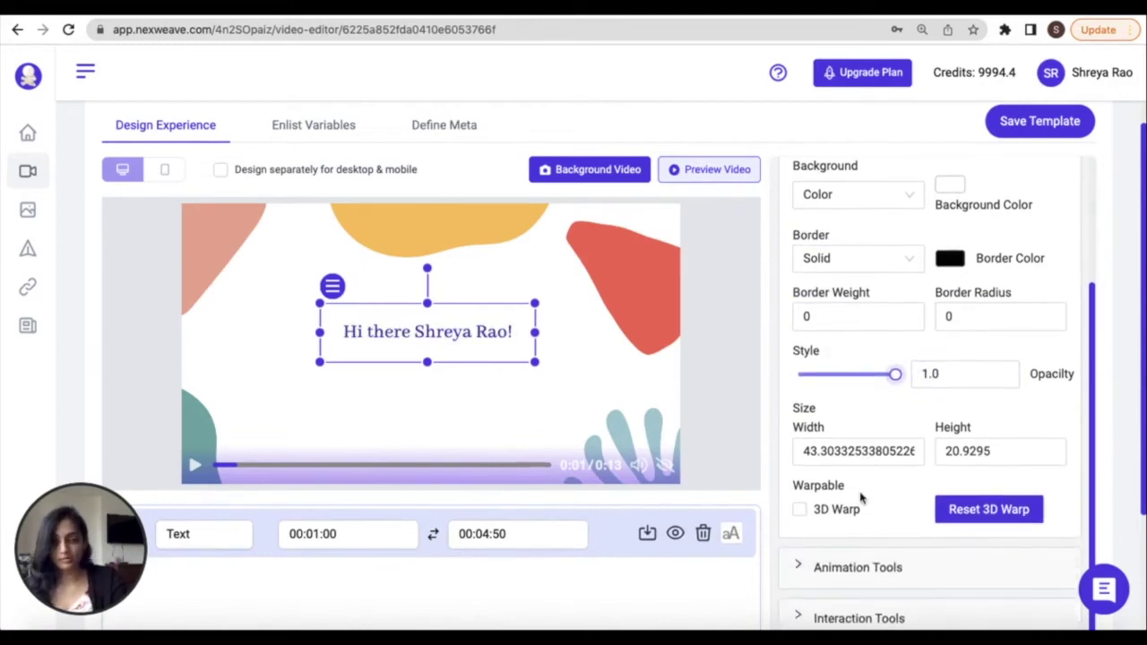
Step: Try 3D warp on the text by dragging its corner handles, then open Animation Tools
{"action": "left_click", "coordinate": [800, 511]}
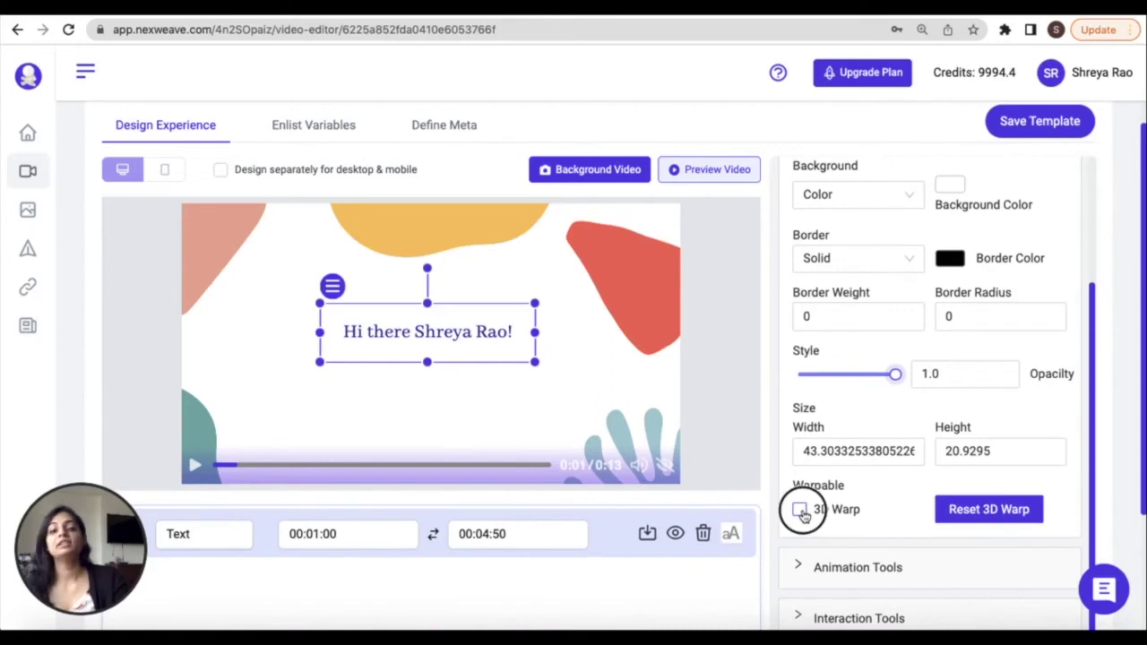
{"action": "left_click", "coordinate": [535, 303]}
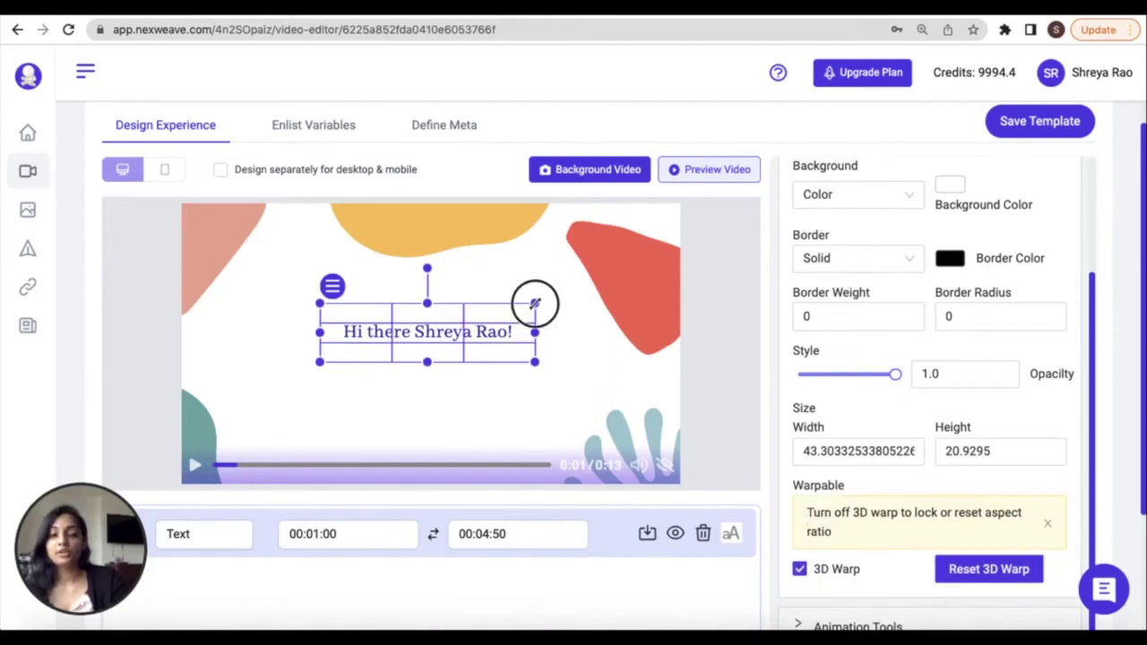
{"action": "left_click_drag", "start_coordinate": [535, 303], "coordinate": [493, 303]}
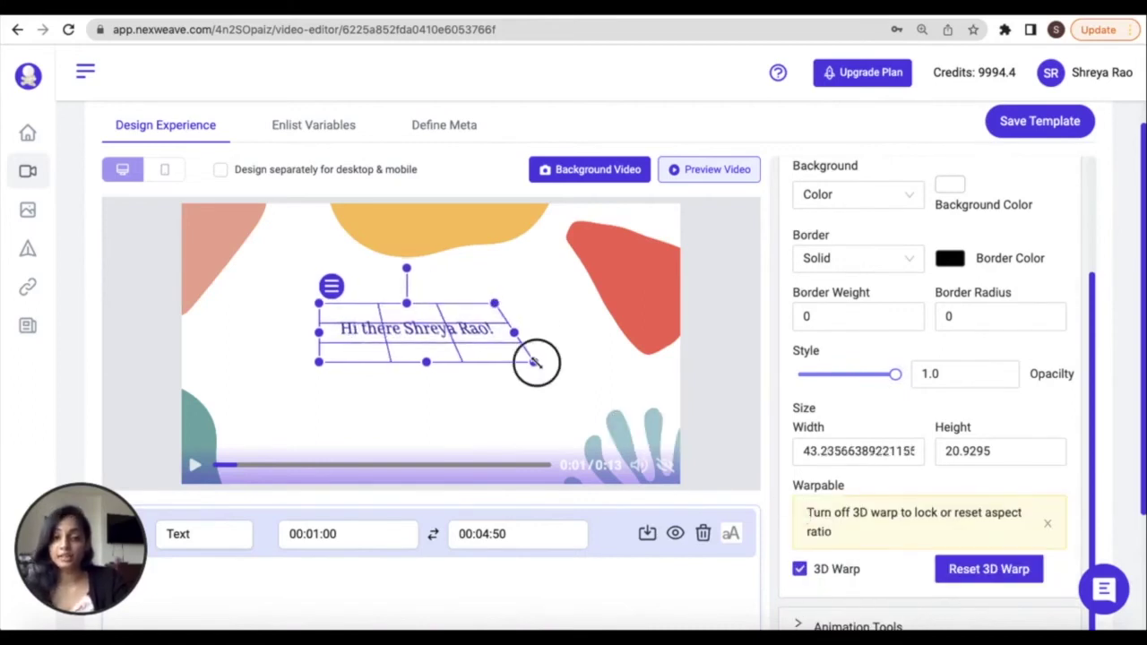
{"action": "left_click_drag", "start_coordinate": [536, 362], "coordinate": [545, 367]}
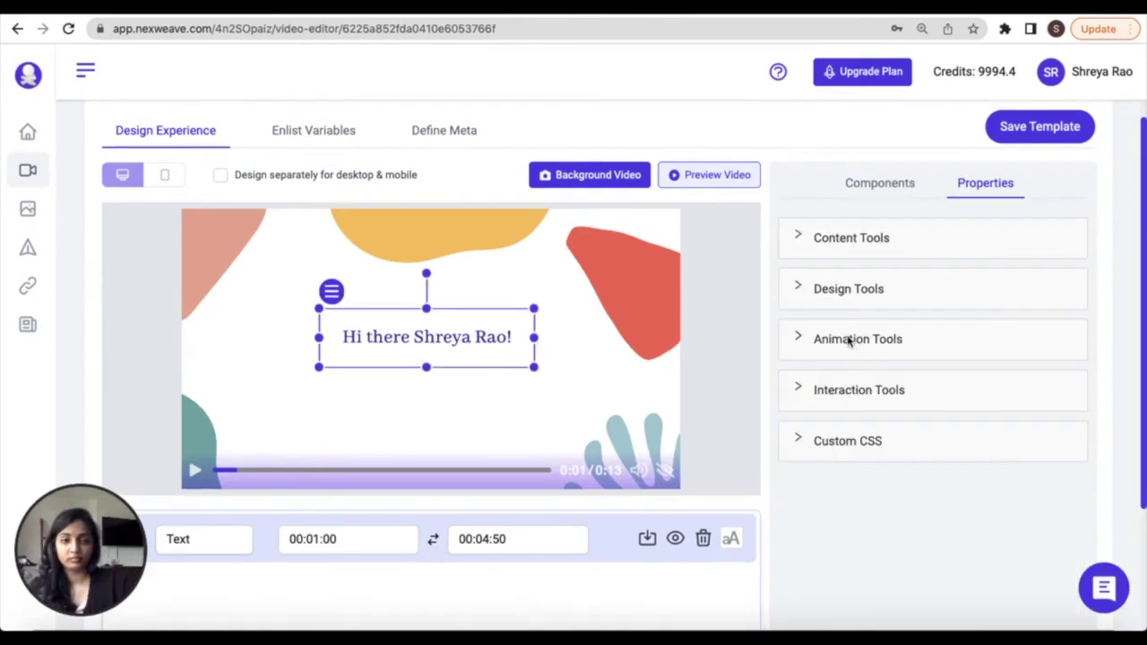
{"action": "left_click", "coordinate": [849, 341]}
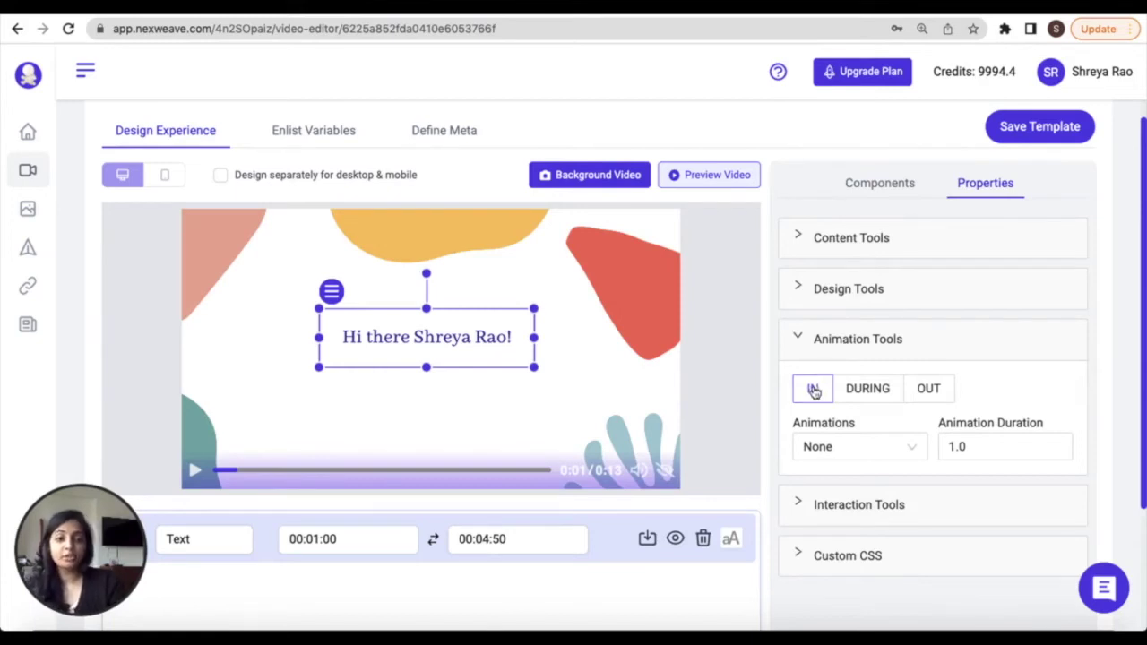
Step: Give the greeting text a Fade In entrance animation from the left
{"action": "left_click", "coordinate": [865, 391]}
{"action": "left_click", "coordinate": [923, 392]}
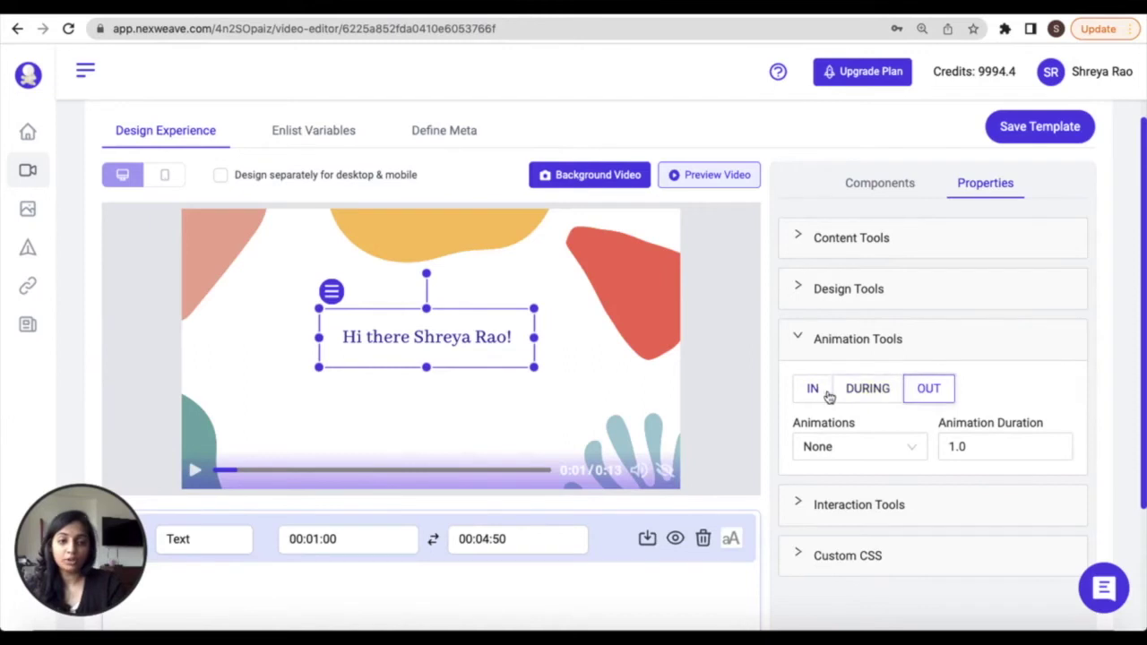
{"action": "left_click", "coordinate": [825, 392]}
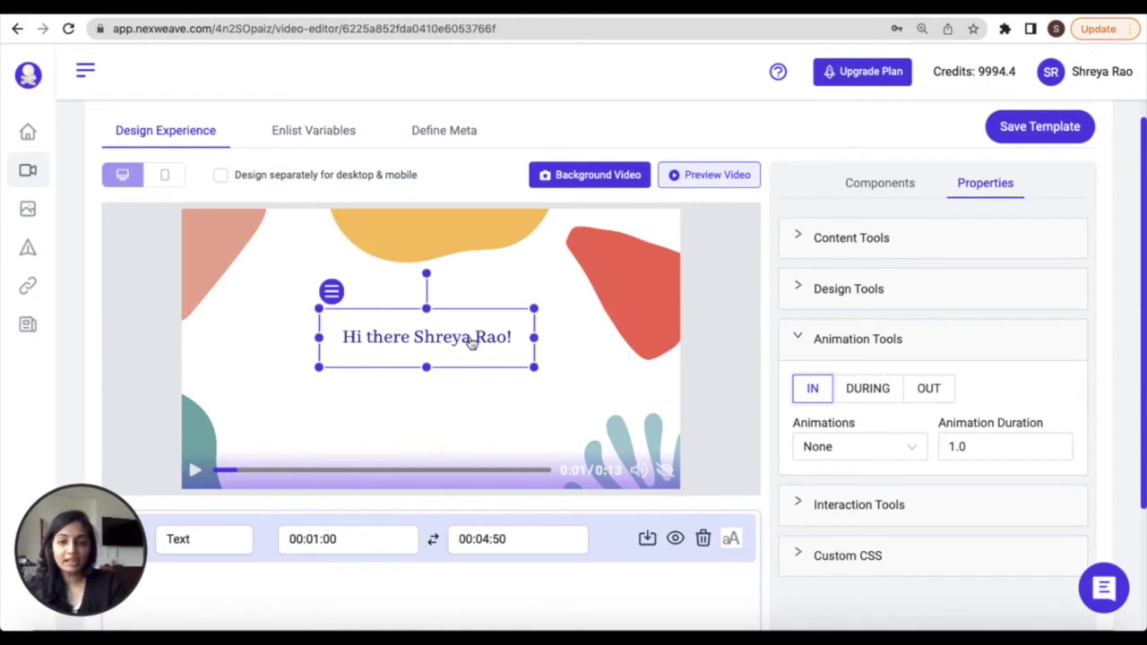
{"action": "left_click", "coordinate": [865, 455]}
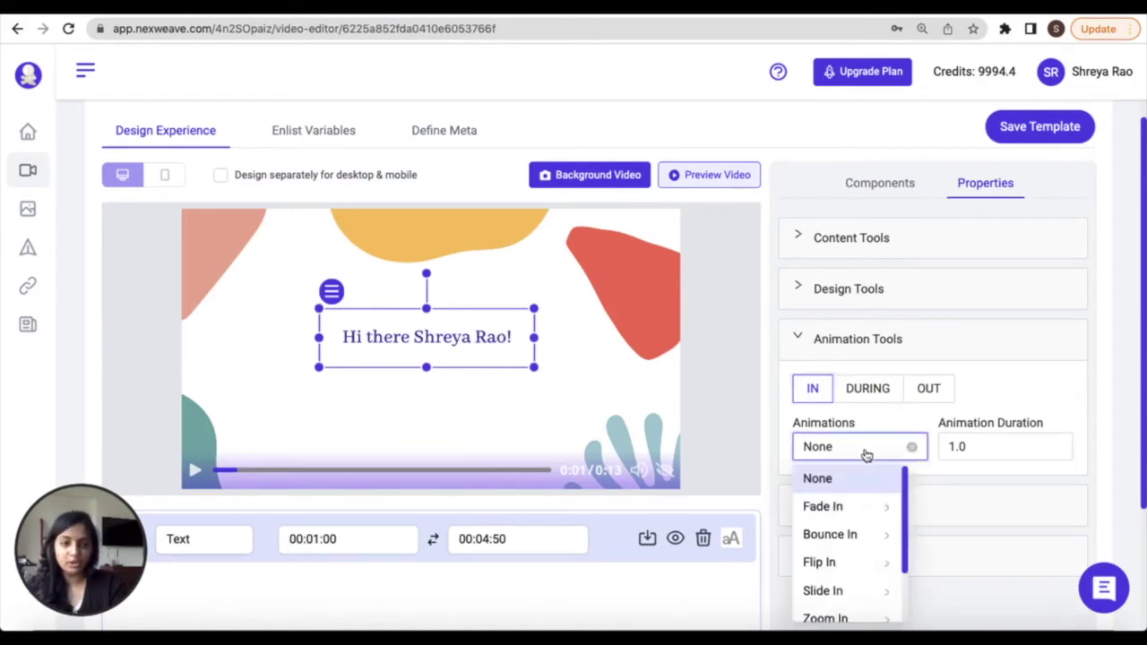
{"action": "left_click", "coordinate": [887, 508]}
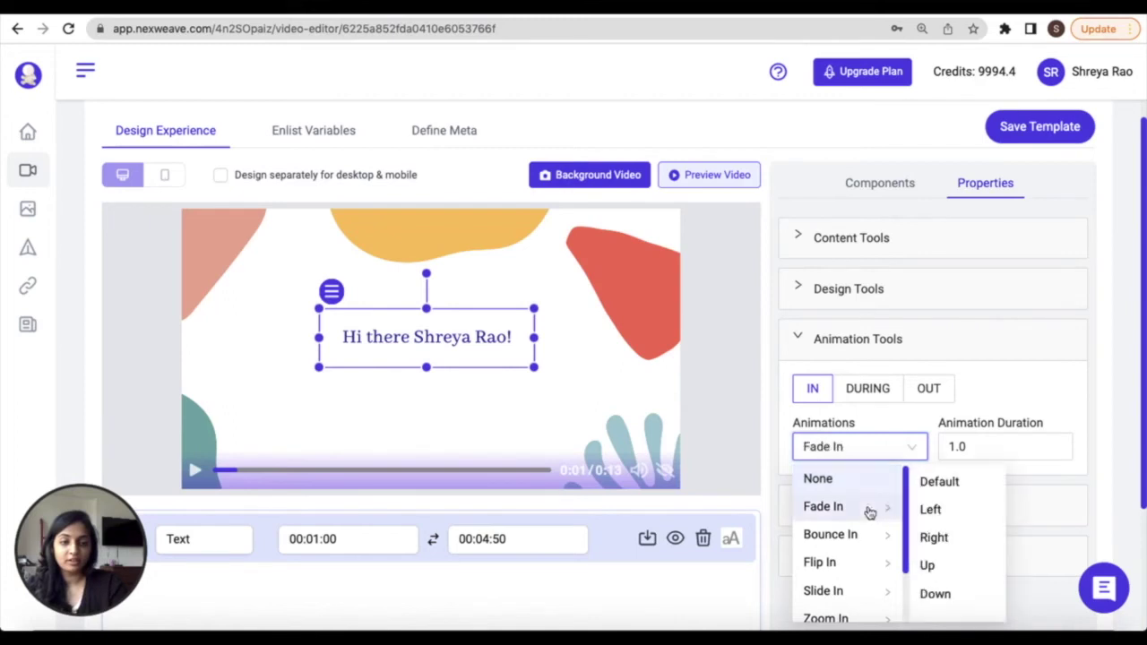
{"action": "left_click", "coordinate": [930, 510]}
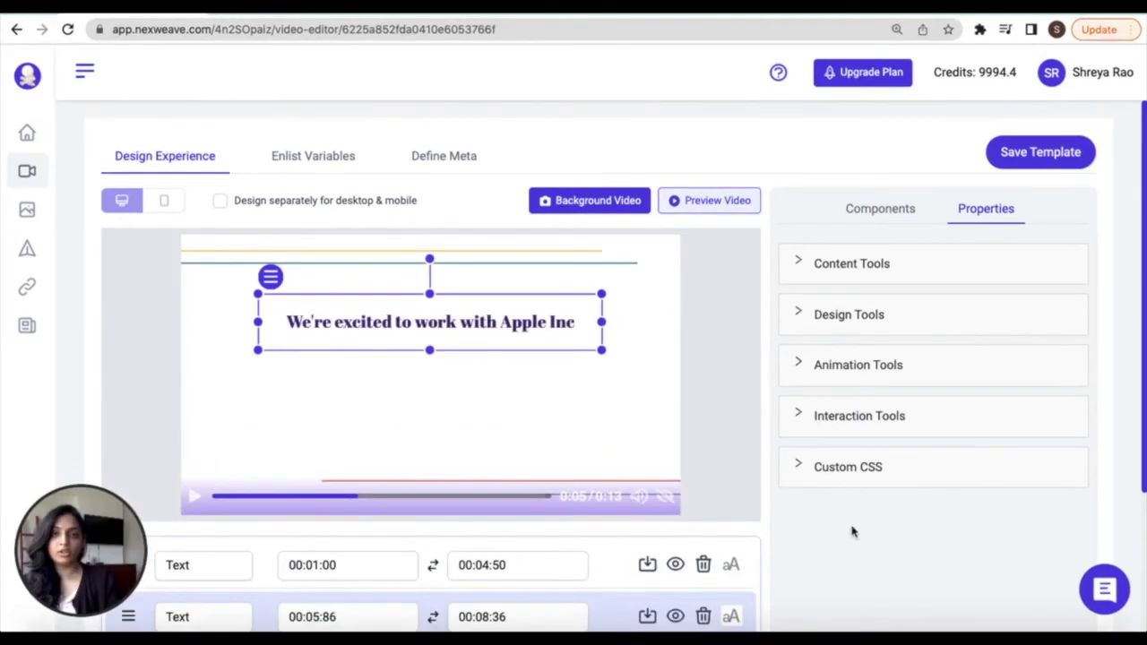
Step: Drag a Button component onto the video centre and inspect its design options
{"action": "left_click", "coordinate": [867, 215]}
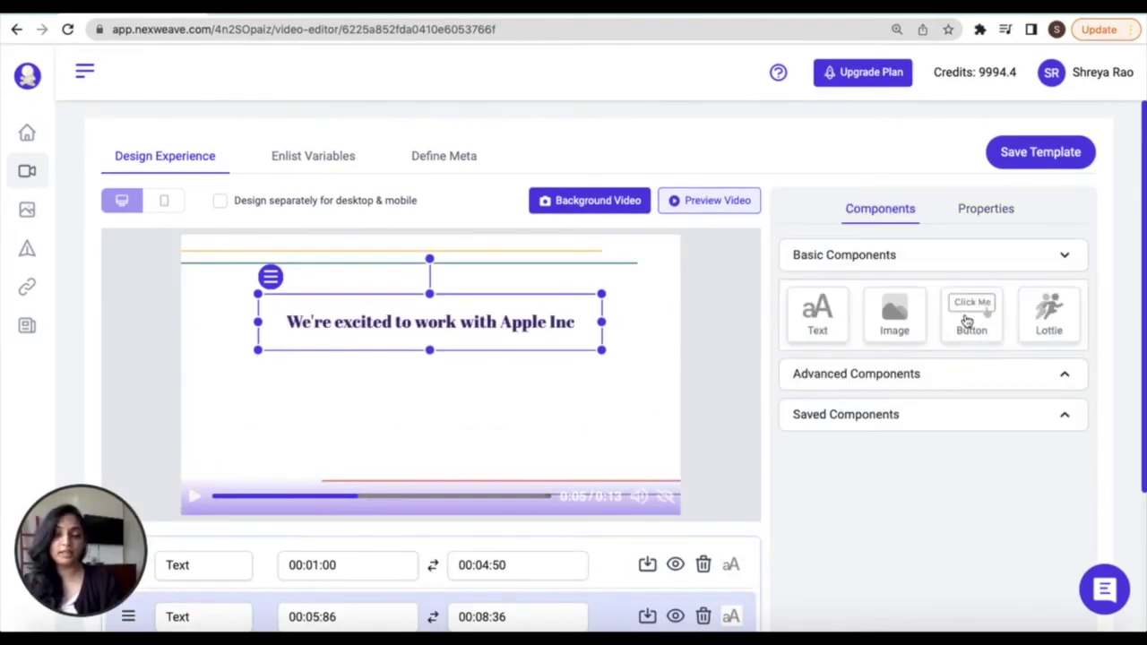
{"action": "left_click_drag", "start_coordinate": [968, 320], "coordinate": [430, 394]}
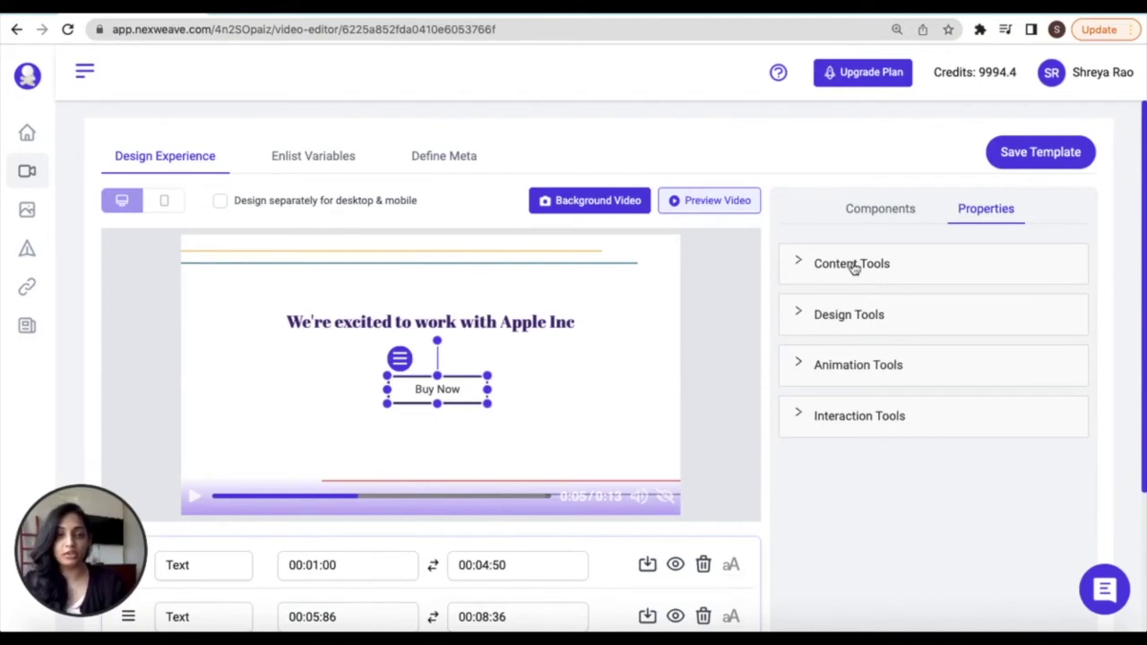
{"action": "left_click", "coordinate": [860, 319]}
{"action": "left_click", "coordinate": [860, 320]}
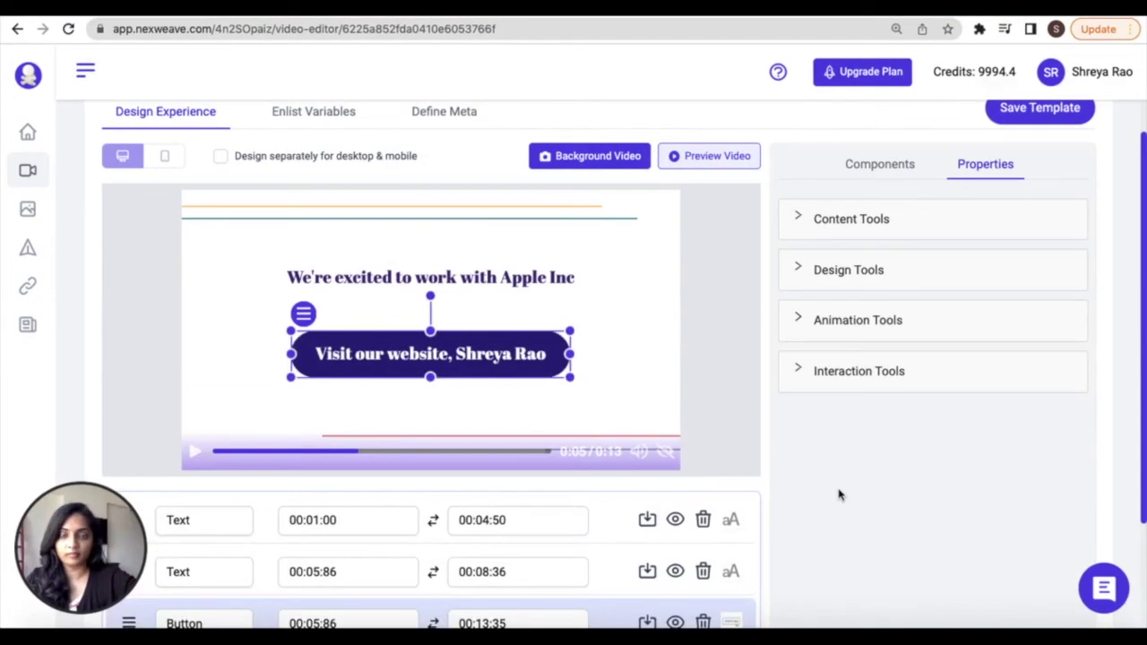
Step: Set the button's interaction type to Redirect
{"action": "left_click", "coordinate": [823, 374]}
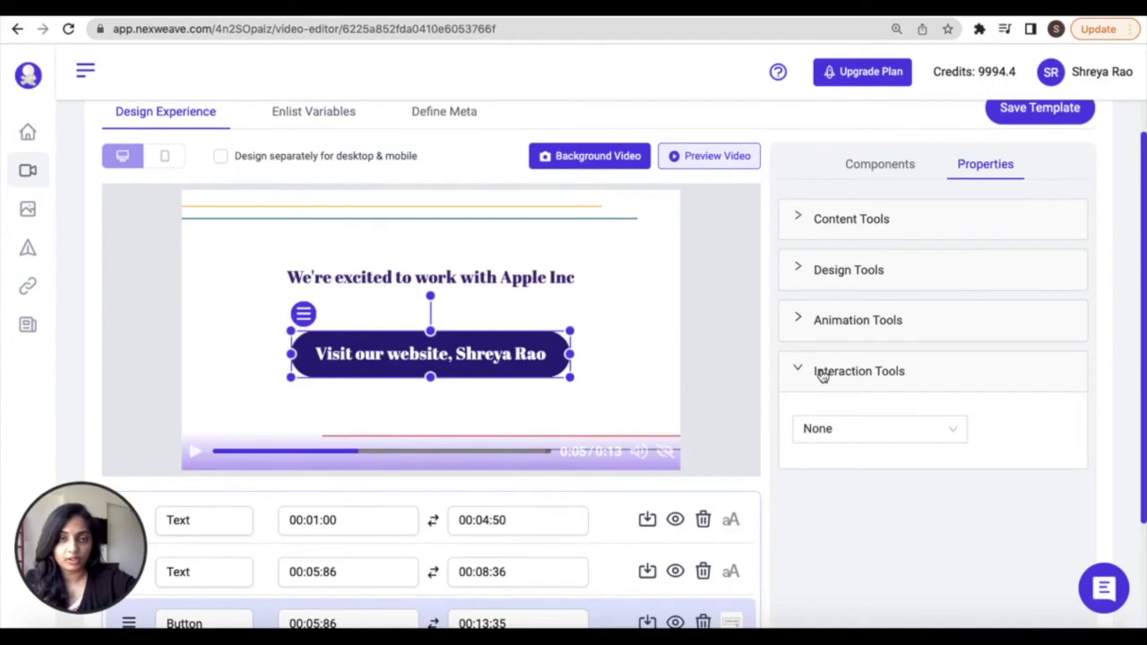
{"action": "left_click", "coordinate": [850, 428]}
{"action": "left_click", "coordinate": [838, 491]}
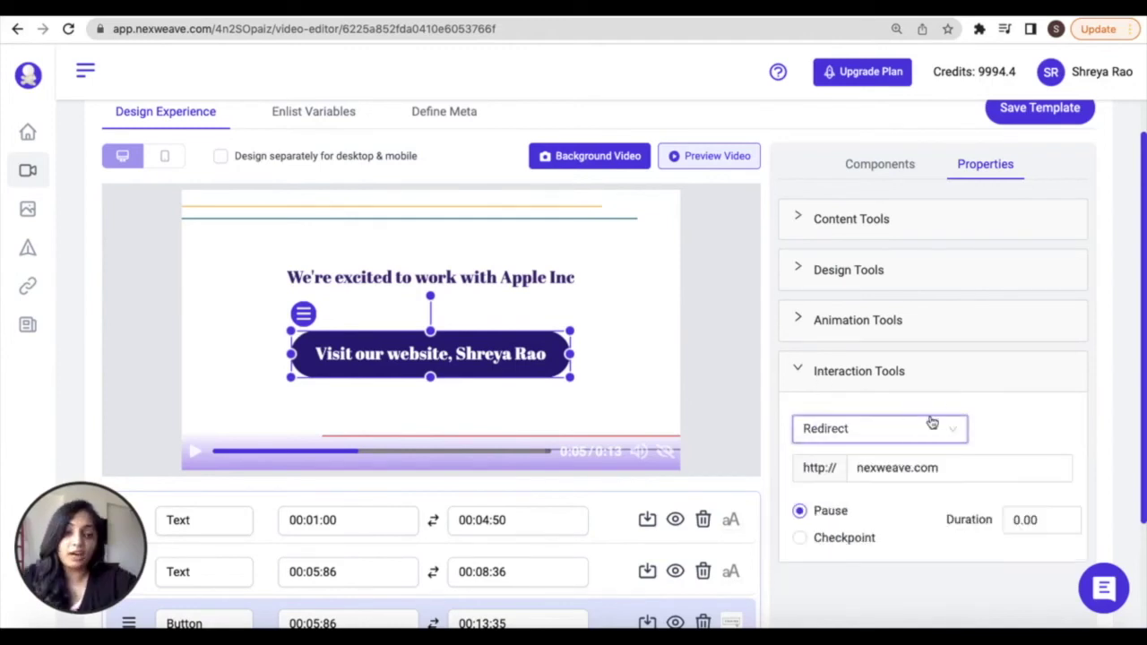
{"action": "left_click", "coordinate": [932, 427]}
{"action": "left_click", "coordinate": [851, 488]}
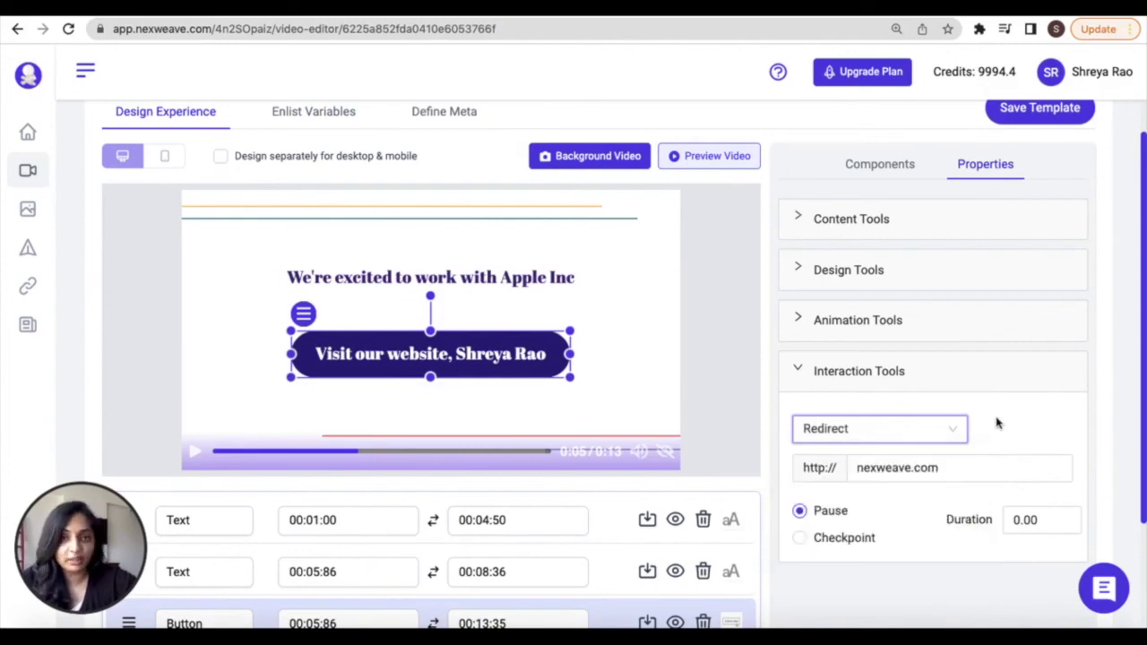
Step: Change the redirect address to myproduct.com and make it a checkpoint instead of a pause
{"action": "left_click", "coordinate": [973, 464]}
{"action": "left_click_drag", "start_coordinate": [960, 463], "coordinate": [840, 471]}
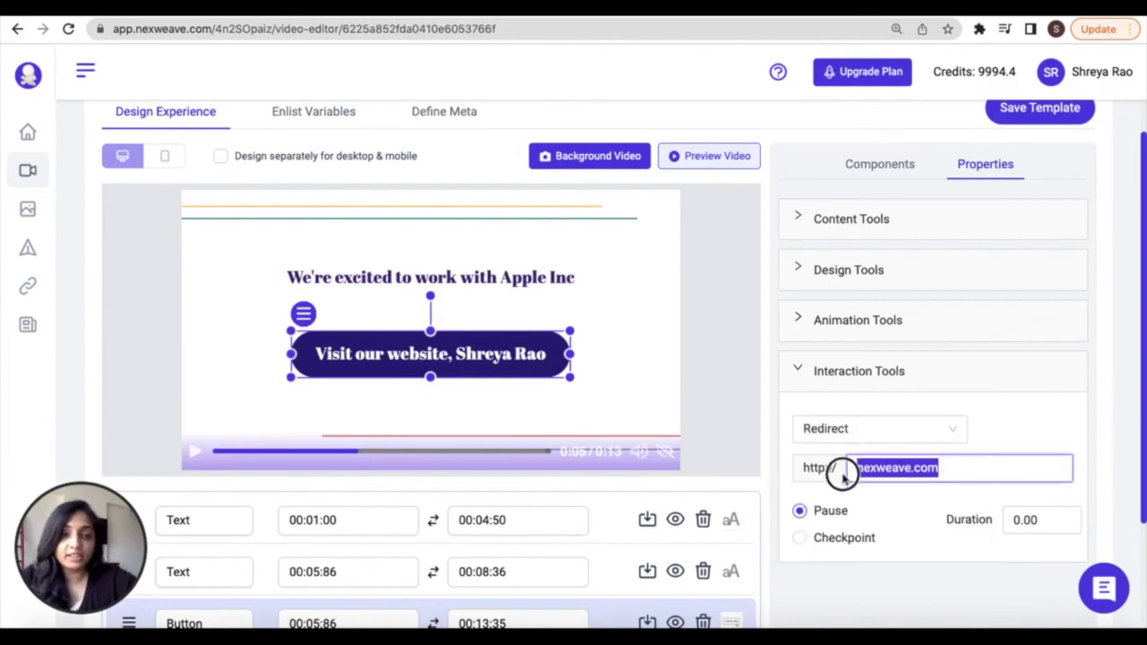
{"action": "key", "text": "BackSpace"}
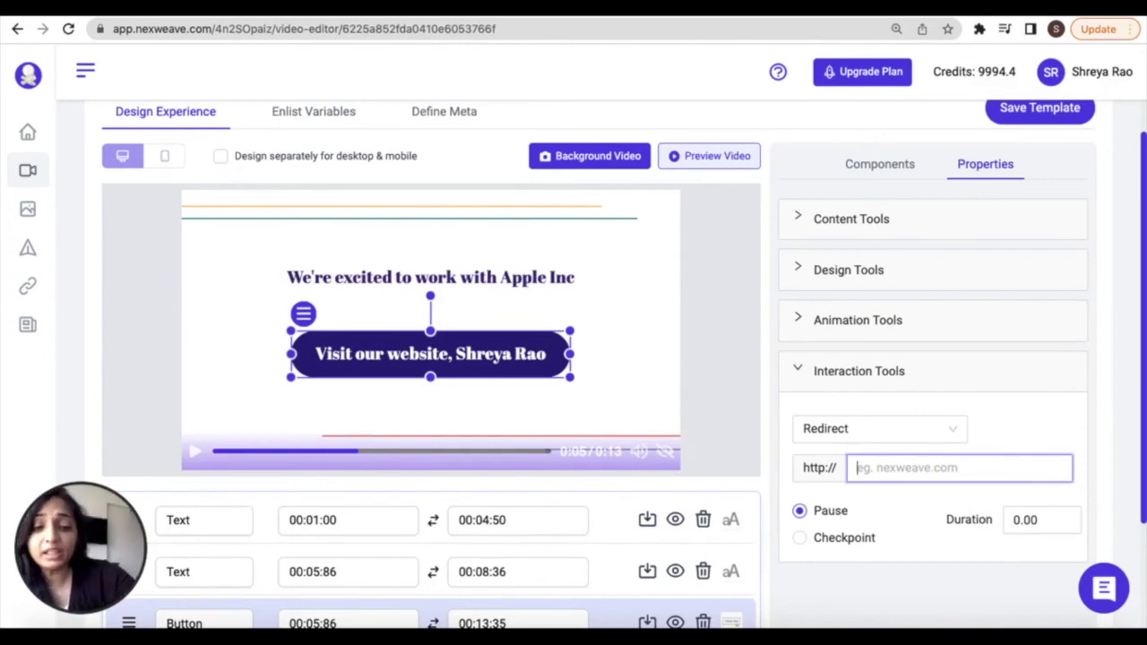
{"action": "type", "text": "my"}
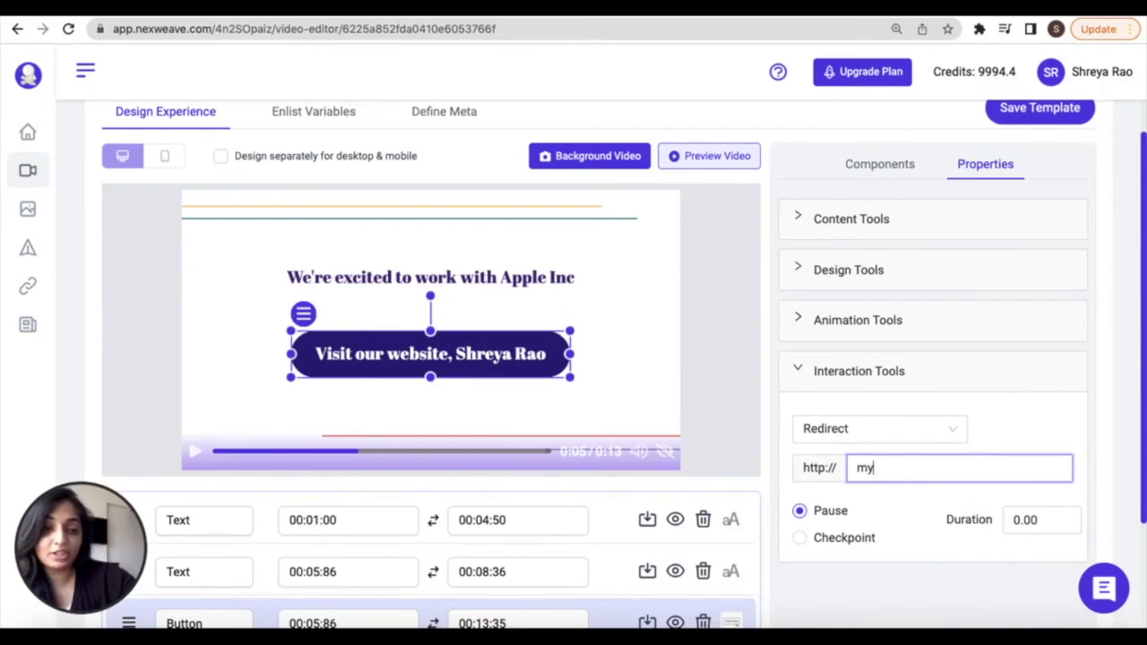
{"action": "type", "text": "product.com"}
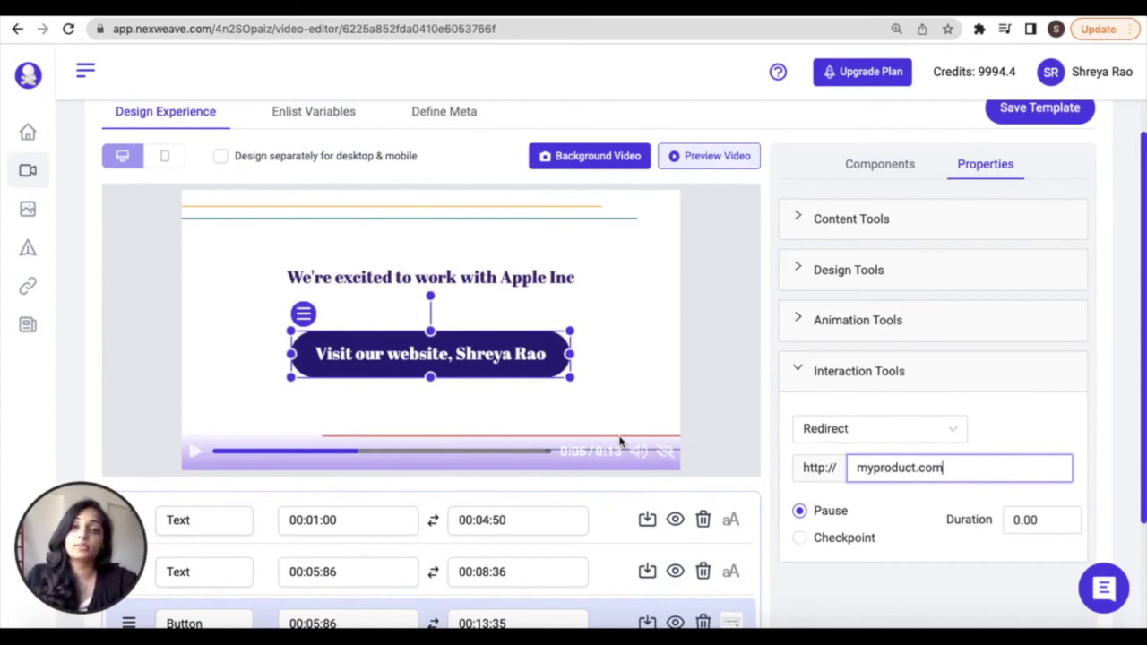
{"action": "left_click", "coordinate": [842, 537]}
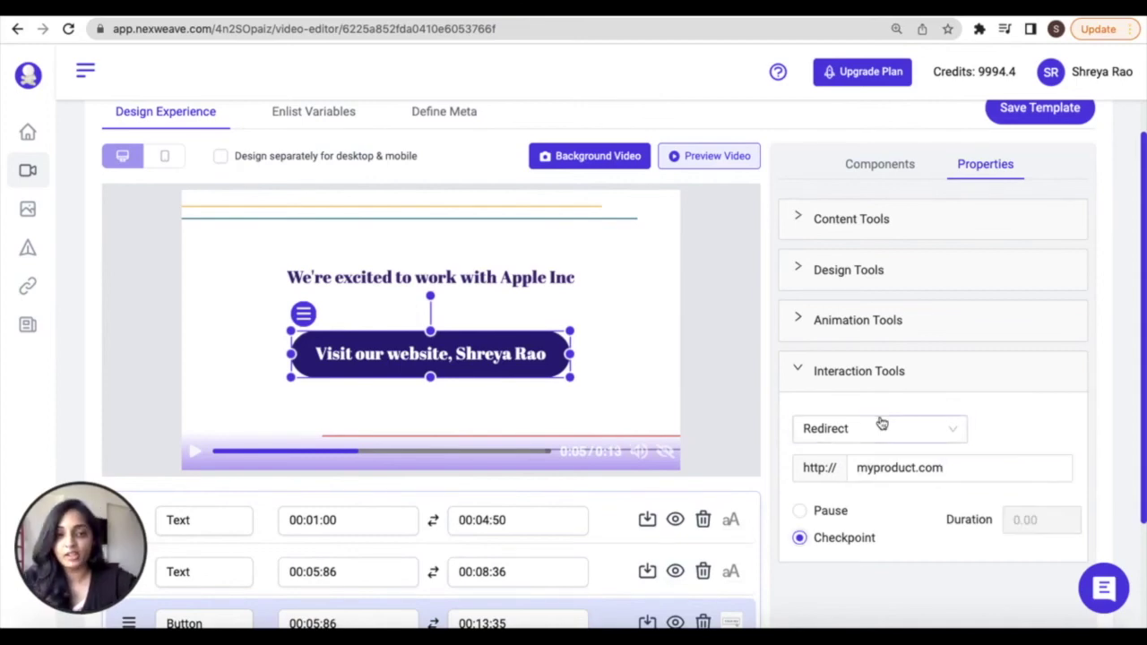
Step: Keep Redirect selected, deselect the button and save the template
{"action": "left_click", "coordinate": [882, 426]}
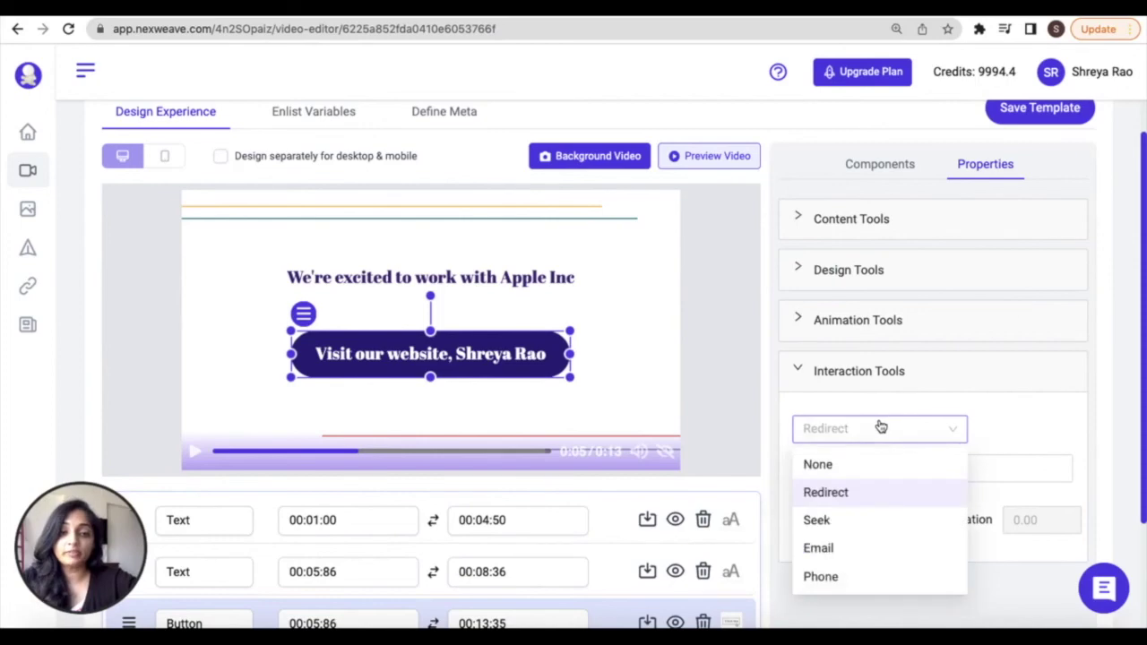
{"action": "left_click", "coordinate": [881, 427]}
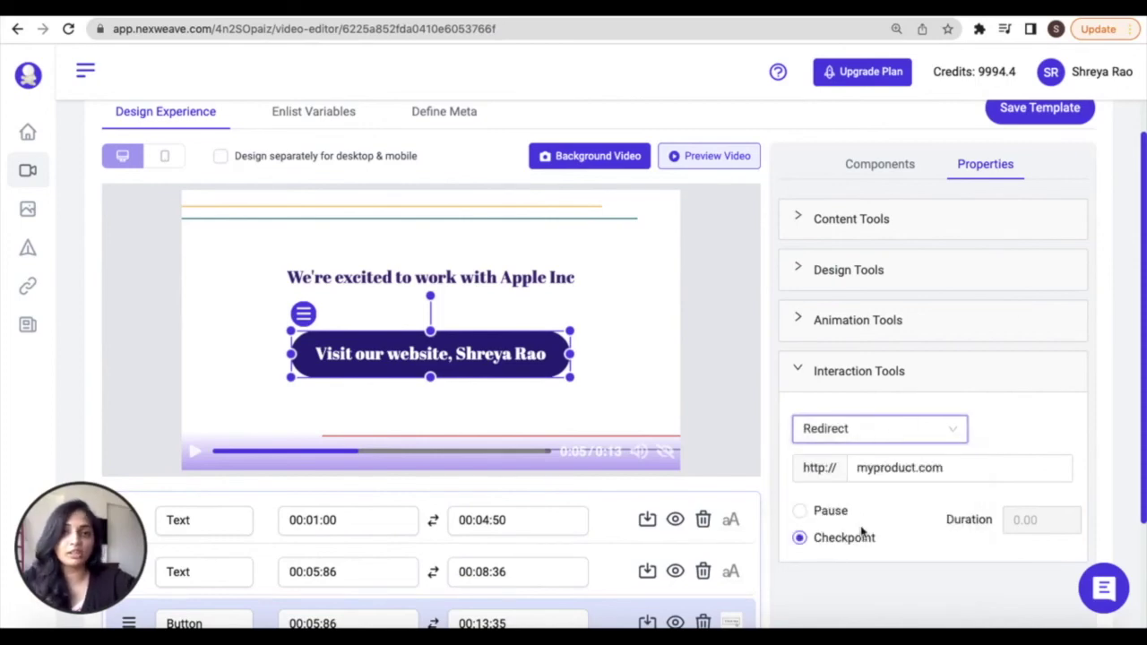
{"action": "left_click", "coordinate": [878, 358]}
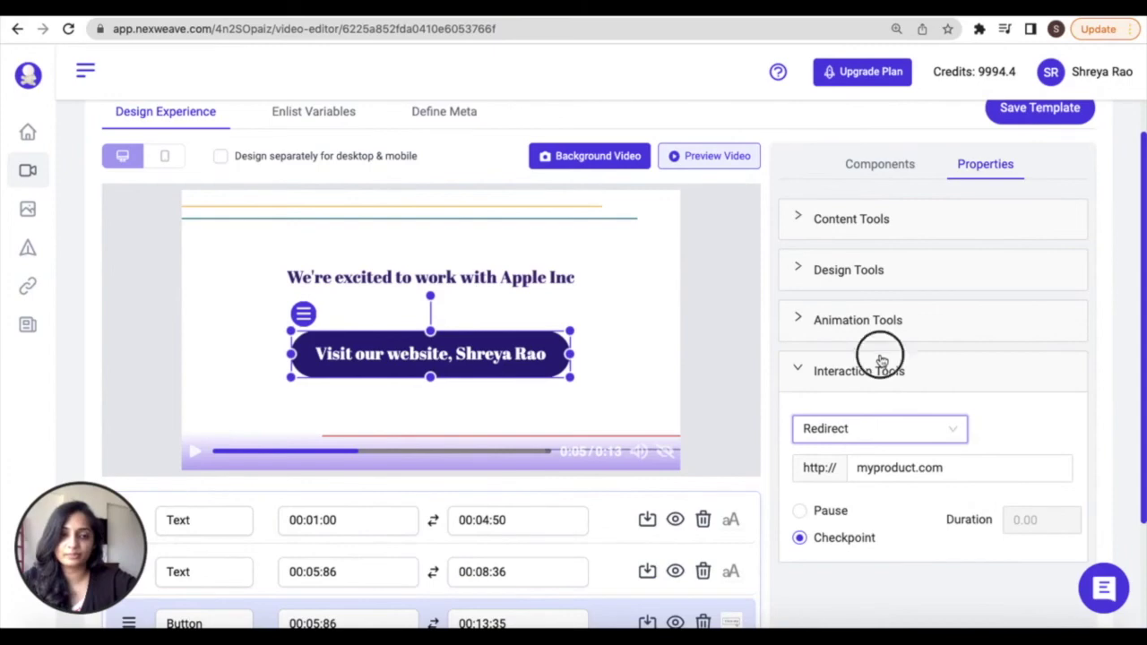
{"action": "left_click", "coordinate": [755, 529]}
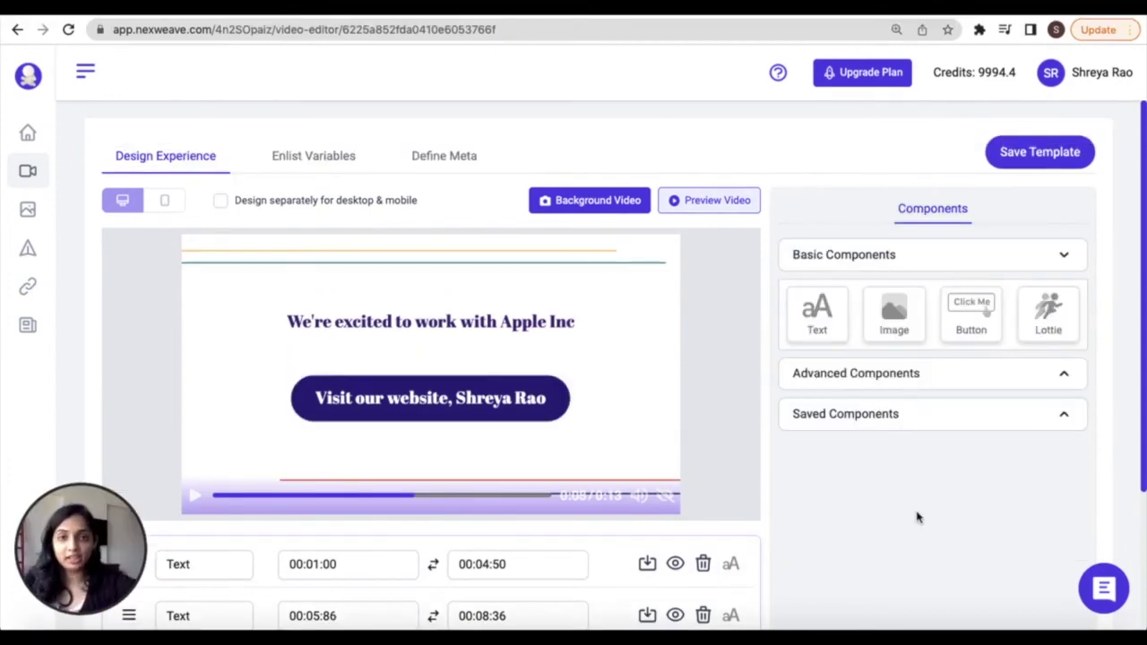
{"action": "left_click", "coordinate": [1030, 163]}
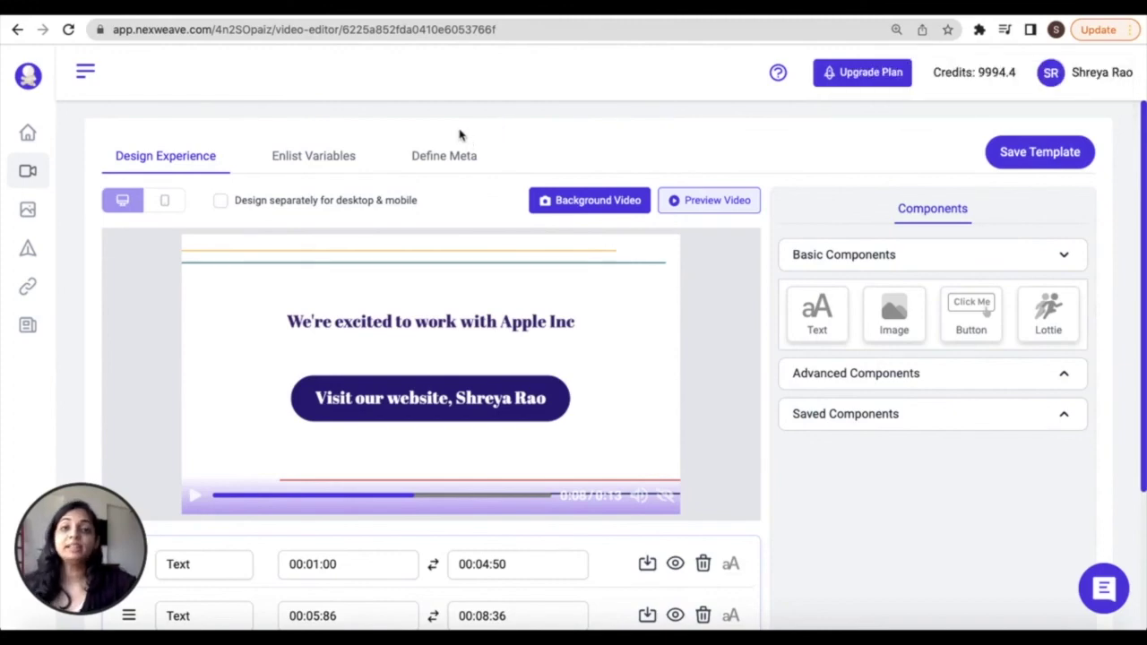
Step: Review the template meta: name Demo video and the URL personalisation value
{"action": "left_click", "coordinate": [456, 166]}
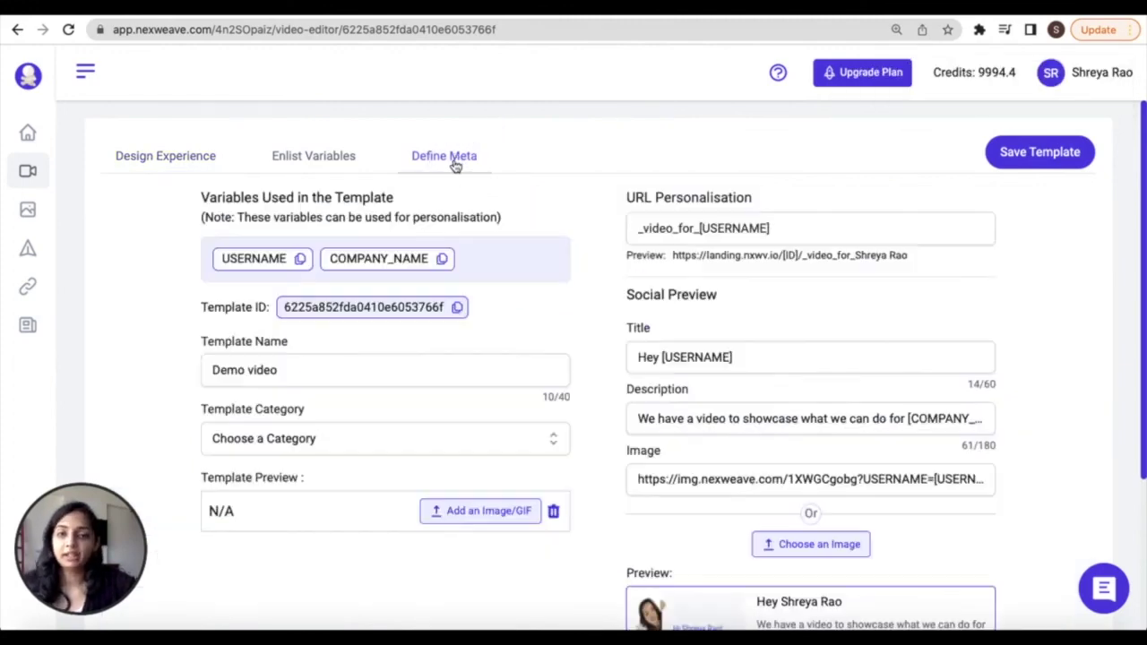
{"action": "left_click_drag", "start_coordinate": [346, 368], "coordinate": [177, 374]}
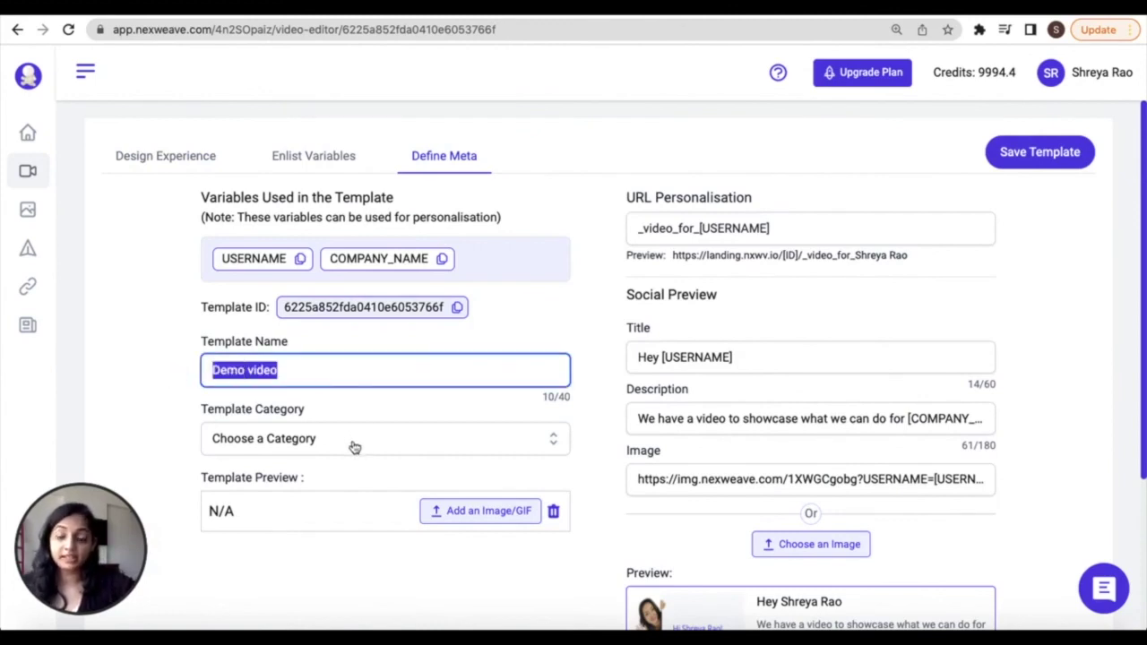
{"action": "left_click", "coordinate": [431, 370]}
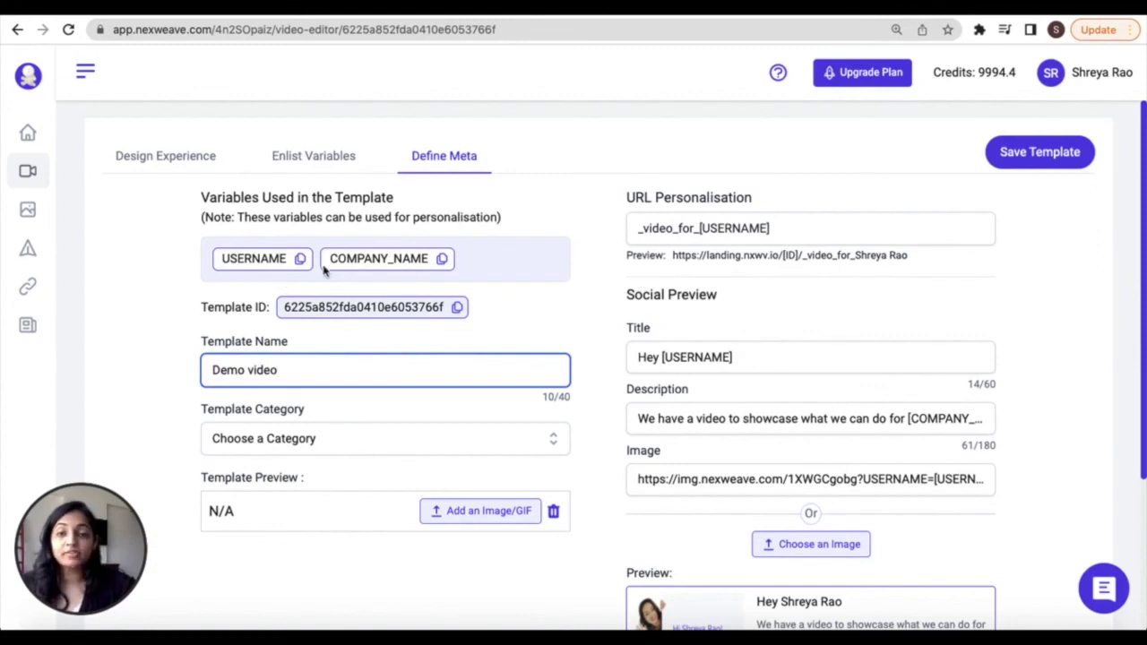
{"action": "left_click", "coordinate": [803, 226]}
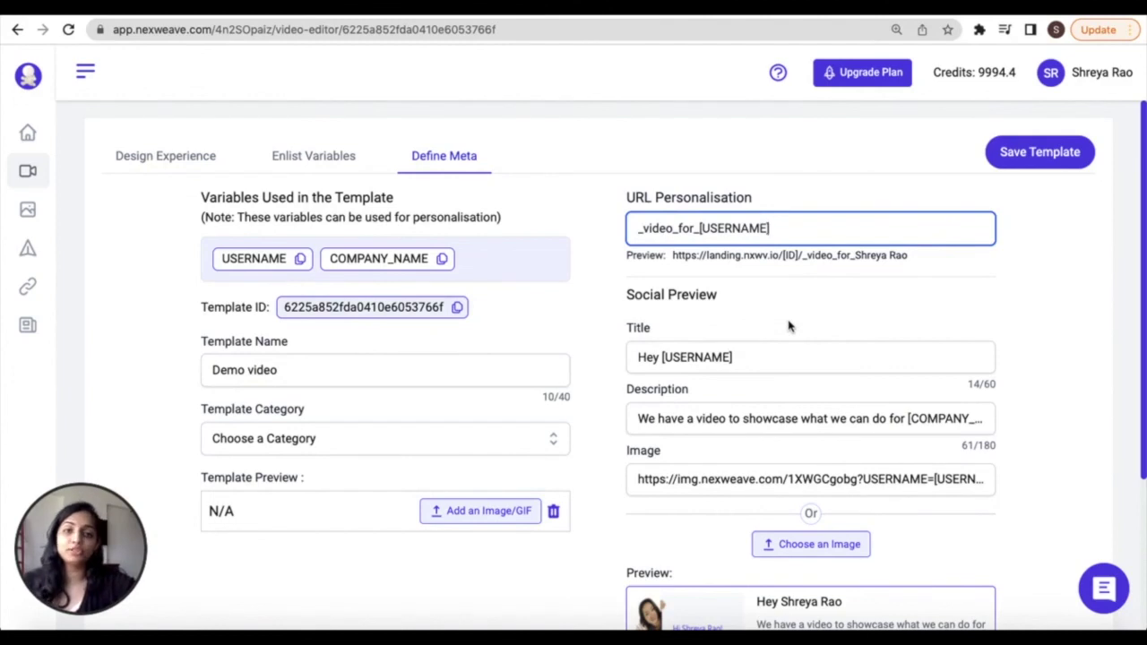
Step: Save the template and expand the sidebar's Video Templates menu
{"action": "left_click", "coordinate": [1039, 152]}
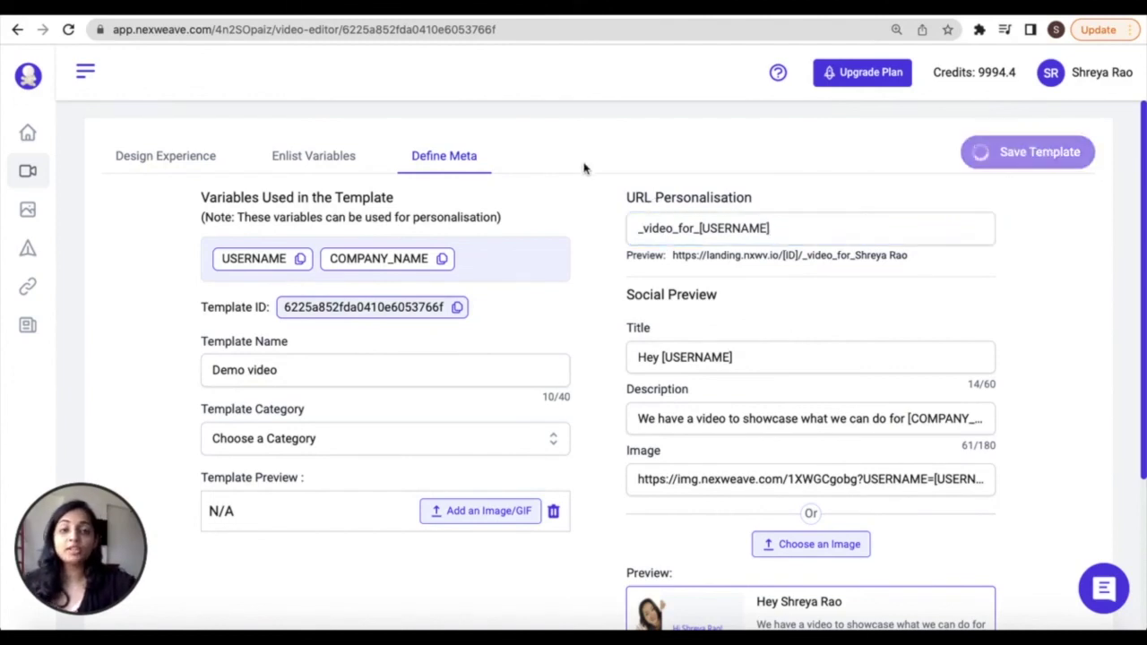
{"action": "left_click", "coordinate": [81, 77]}
{"action": "left_click", "coordinate": [45, 178]}
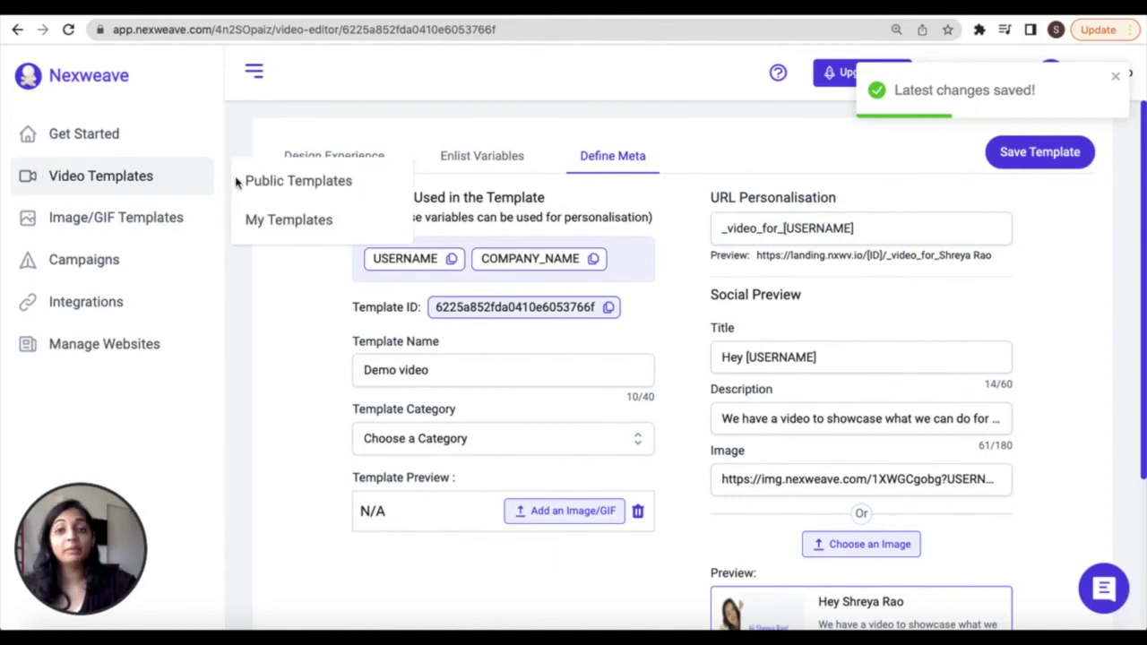
Step: Go to the My Templates page from the Video Templates flyout
{"action": "left_click", "coordinate": [290, 223]}
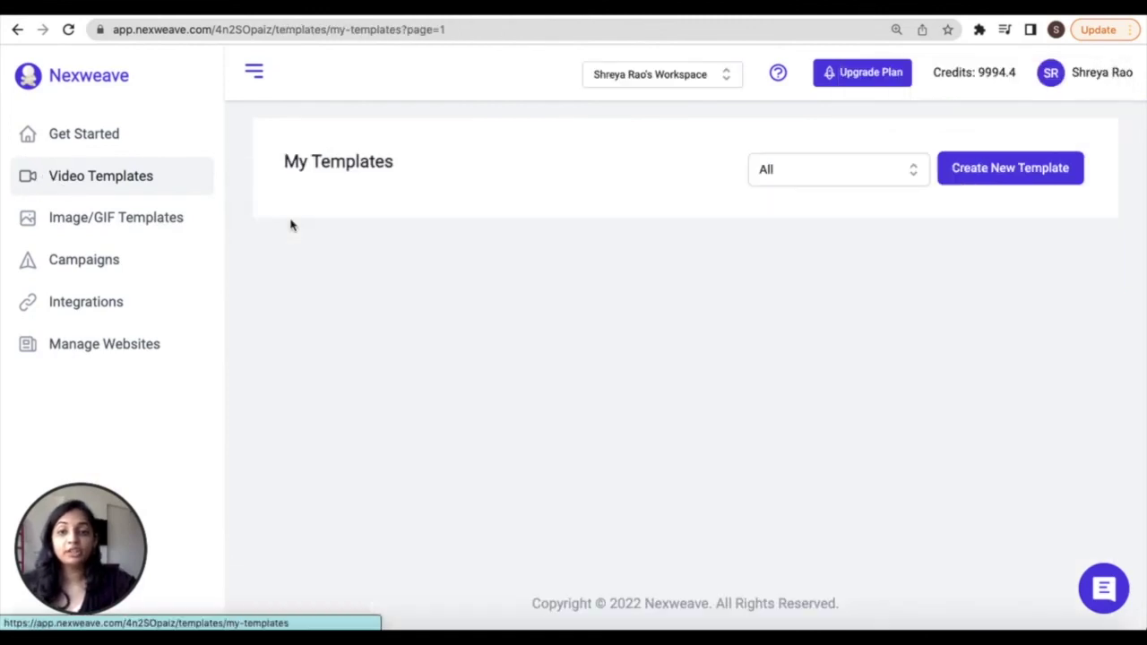